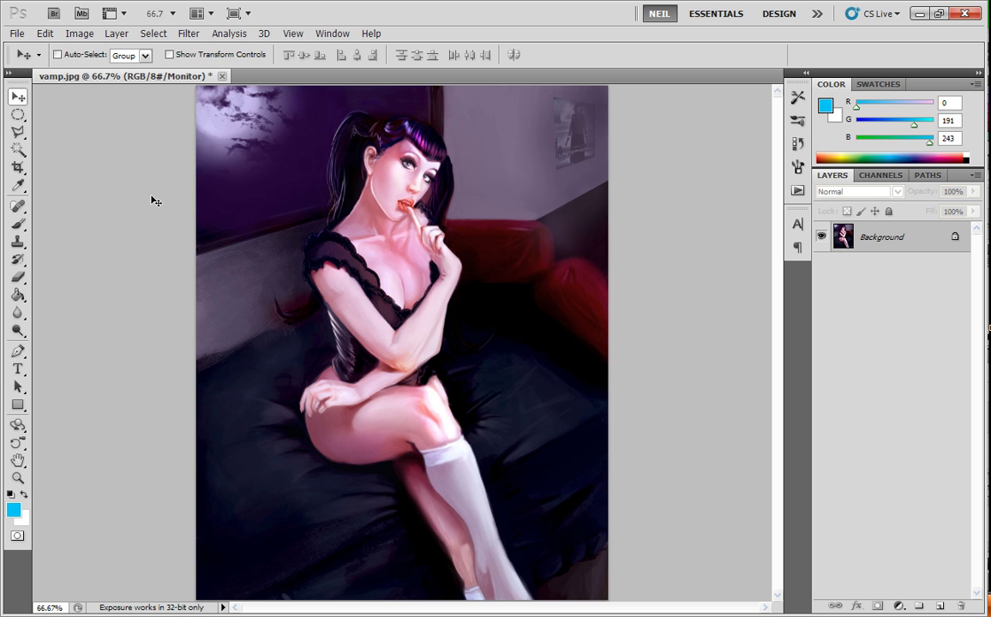
Review the OpenGL Drawing option in the Performance preferences and its advanced mode choices, keeping the mode at Normal
click(45, 34)
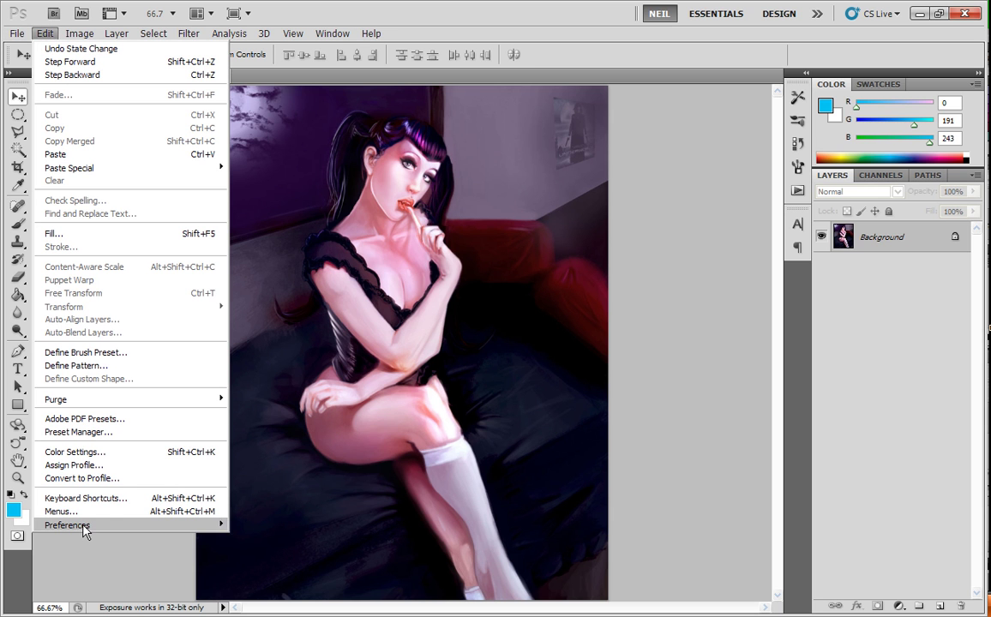
mouse_move(86, 528)
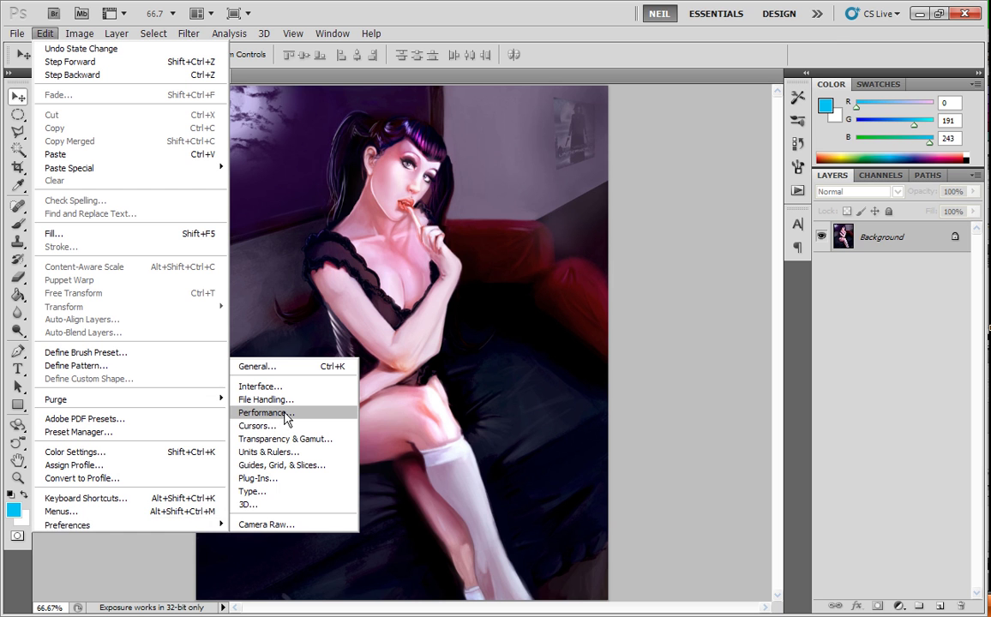
click(278, 414)
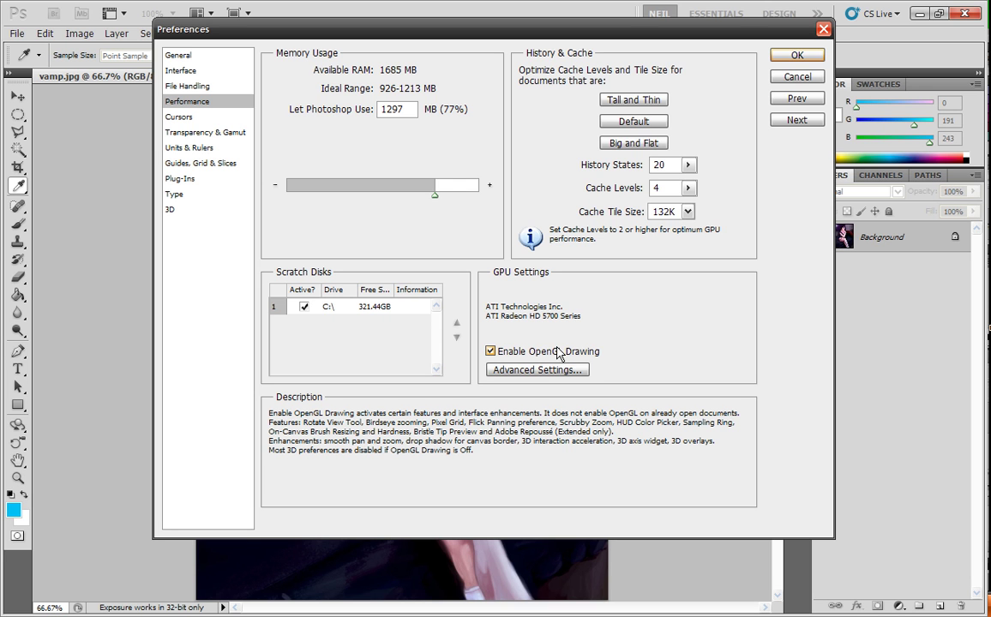
click(536, 372)
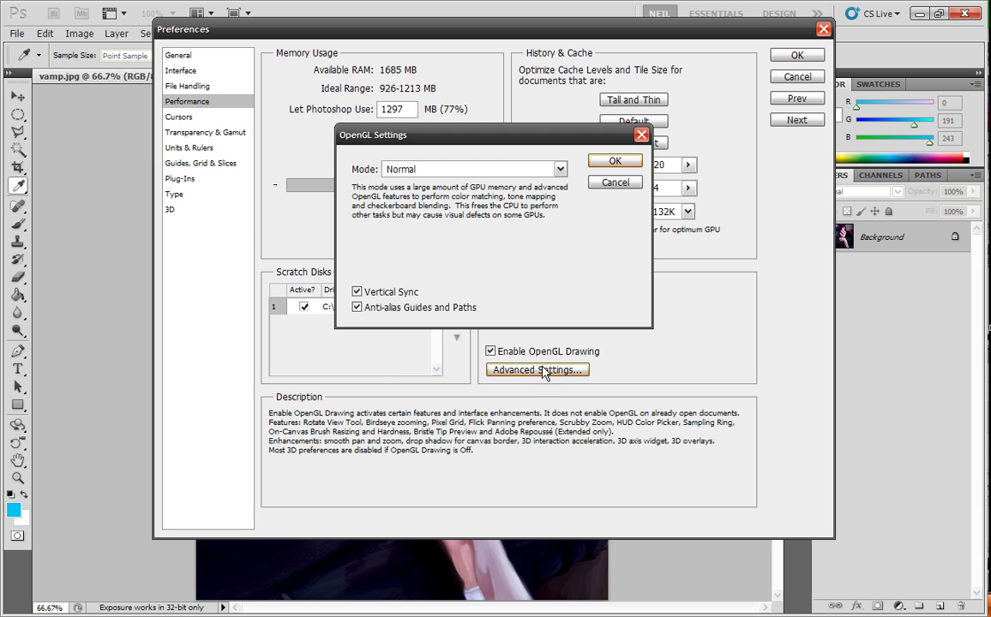
click(560, 170)
click(563, 242)
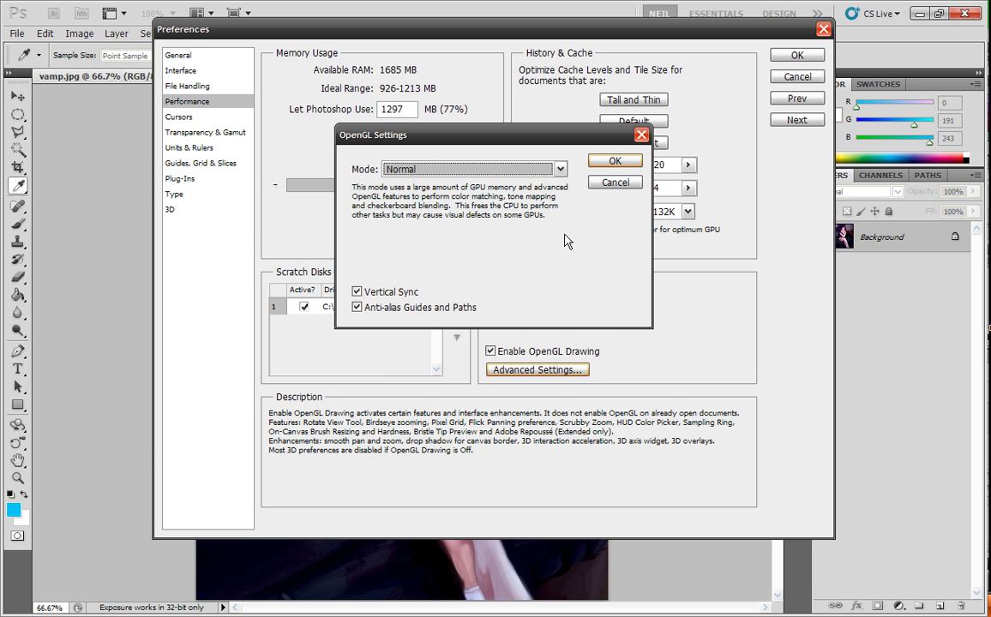
click(504, 168)
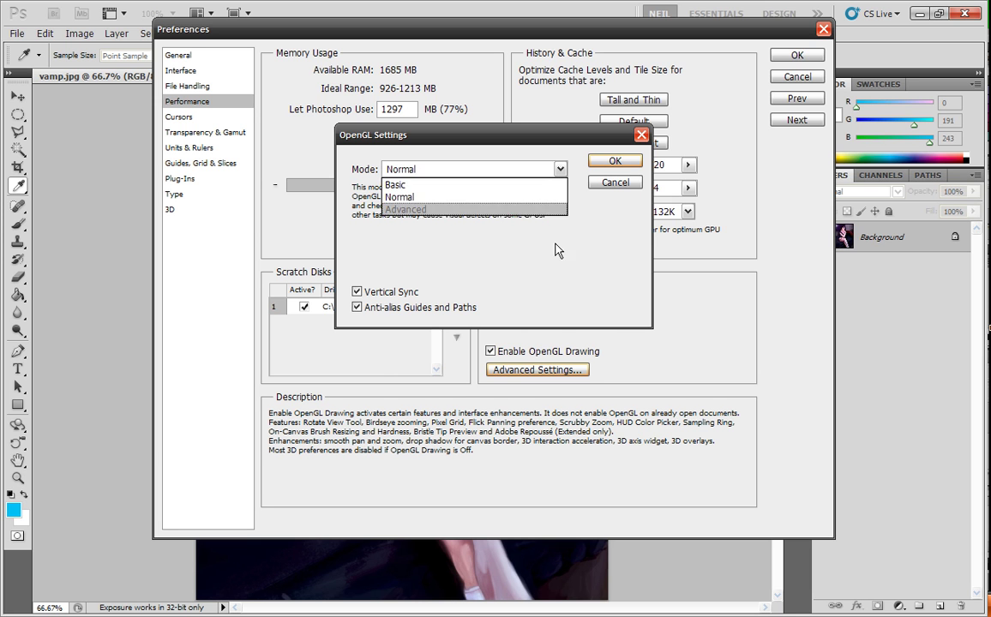
click(458, 203)
click(614, 162)
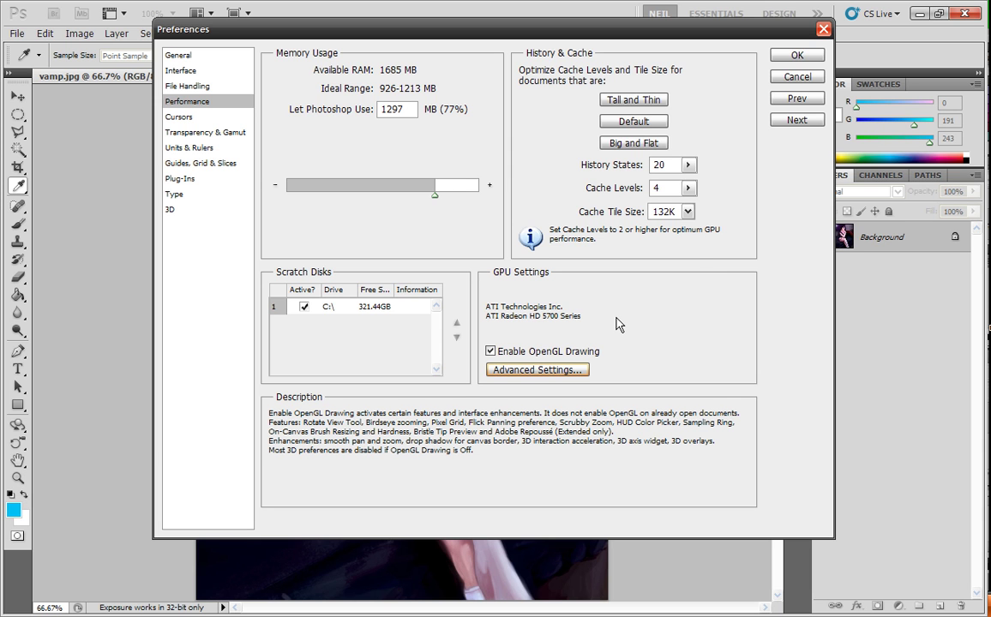
click(795, 55)
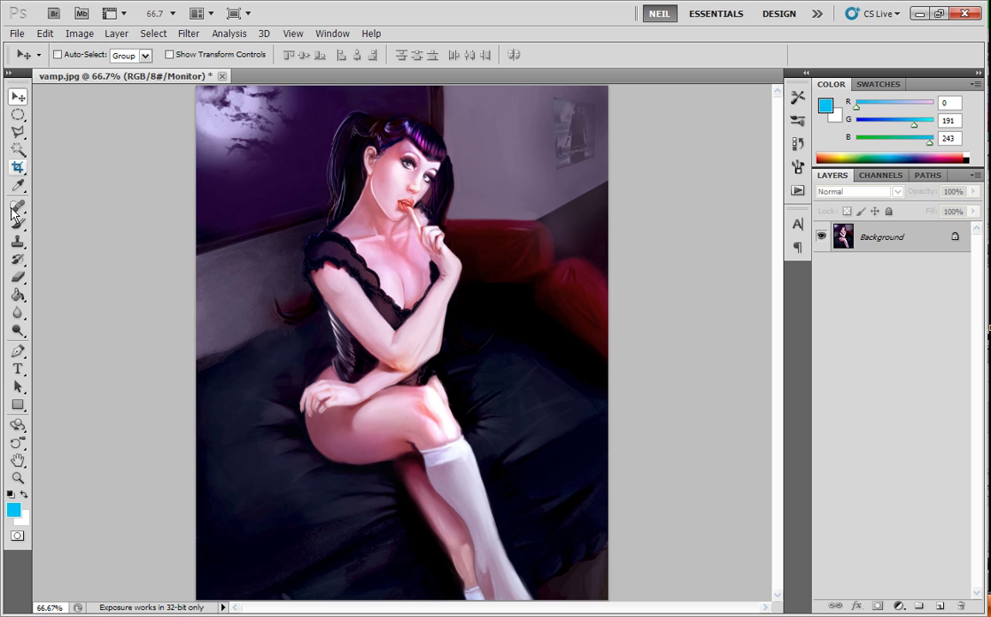
Try the toolbox in two columns and as a floating panel, returning it to its docked single-column layout
click(14, 73)
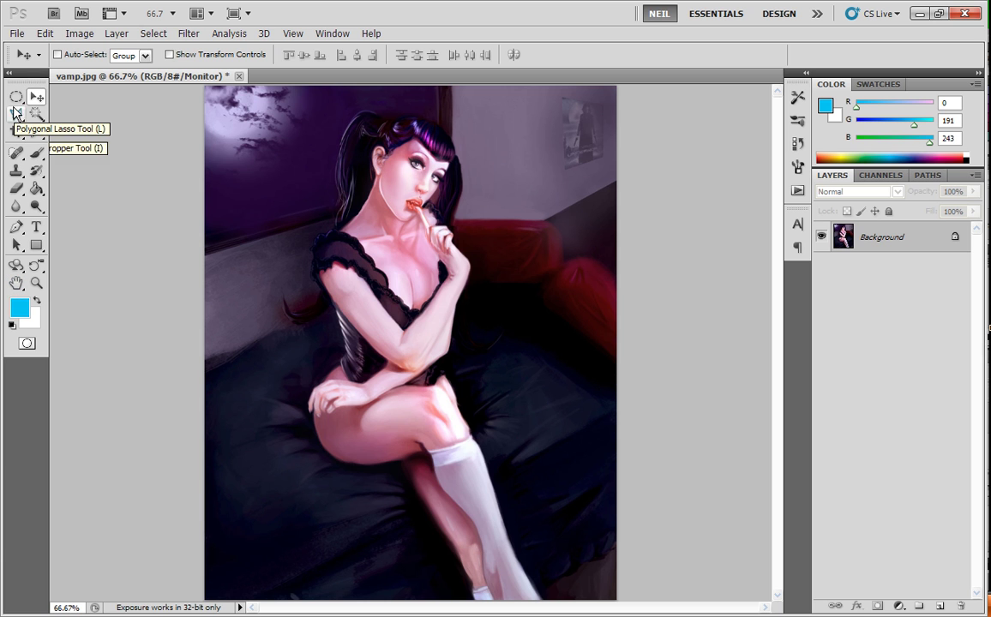
click(10, 73)
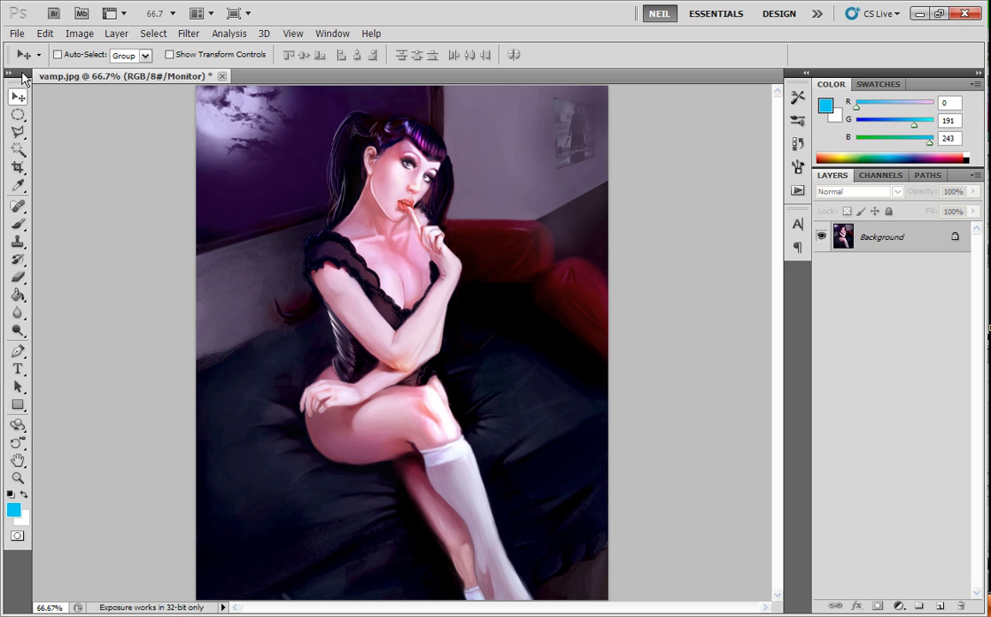
drag(23, 76, 163, 148)
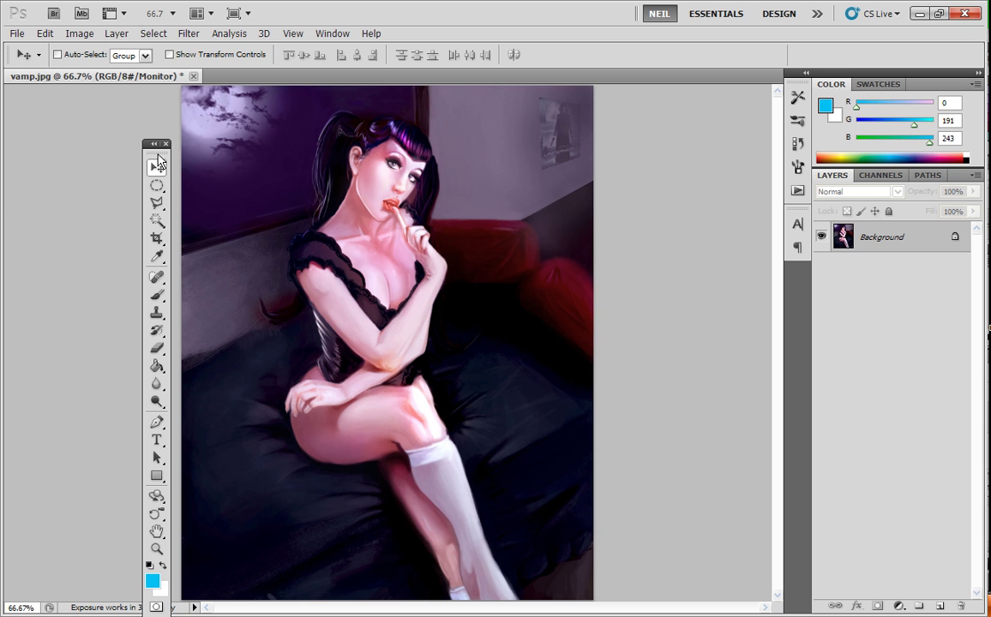
drag(147, 144, 80, 111)
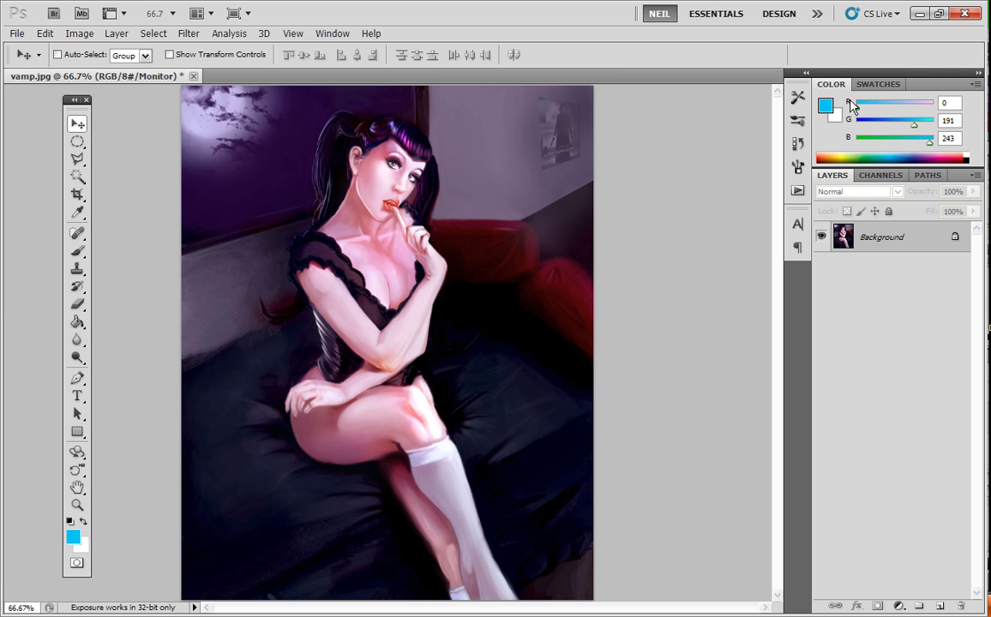
drag(75, 100, 13, 97)
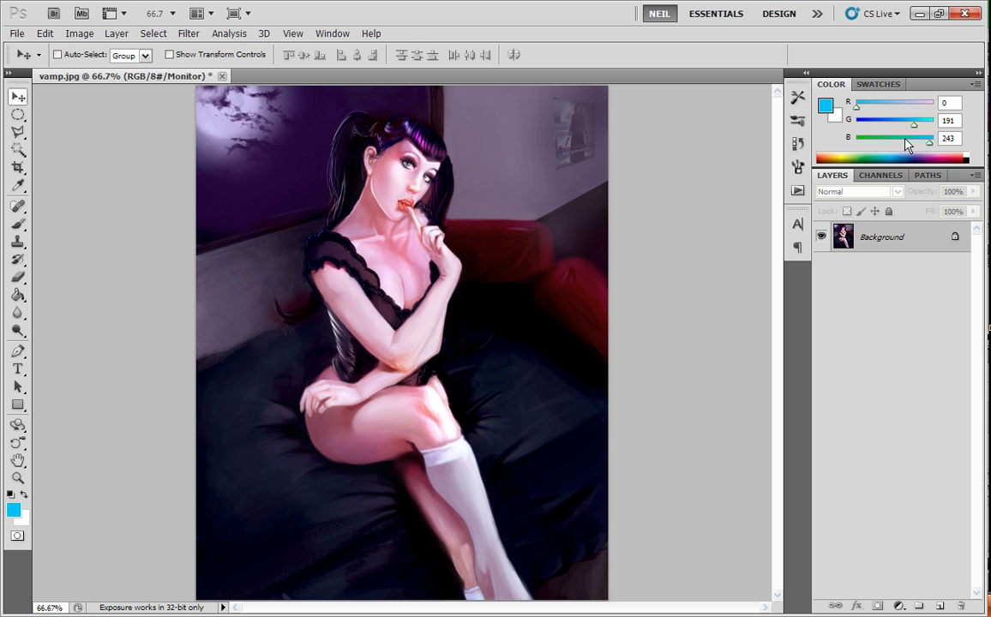
click(332, 35)
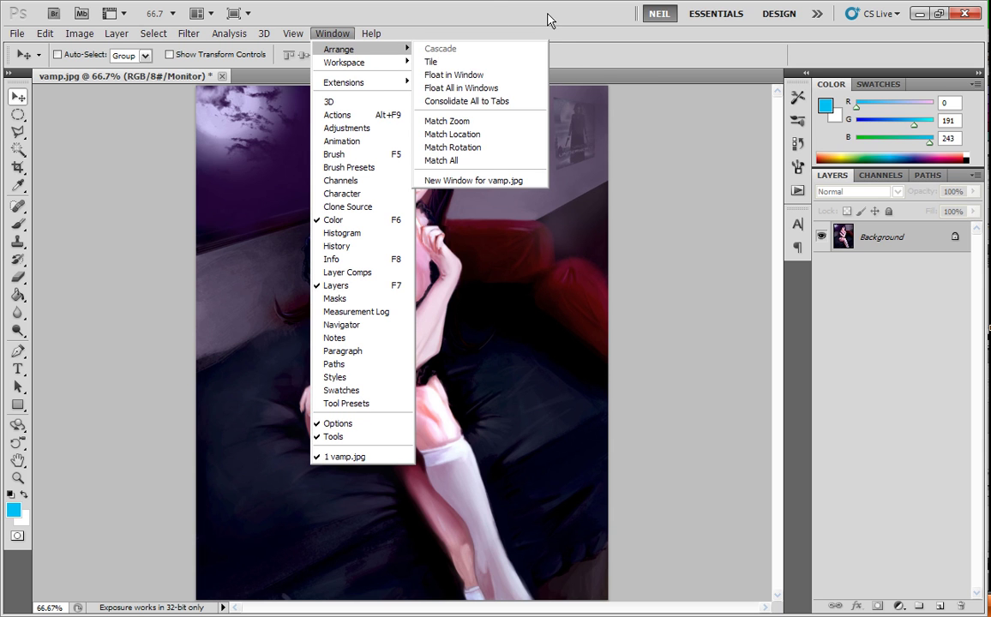
click(598, 74)
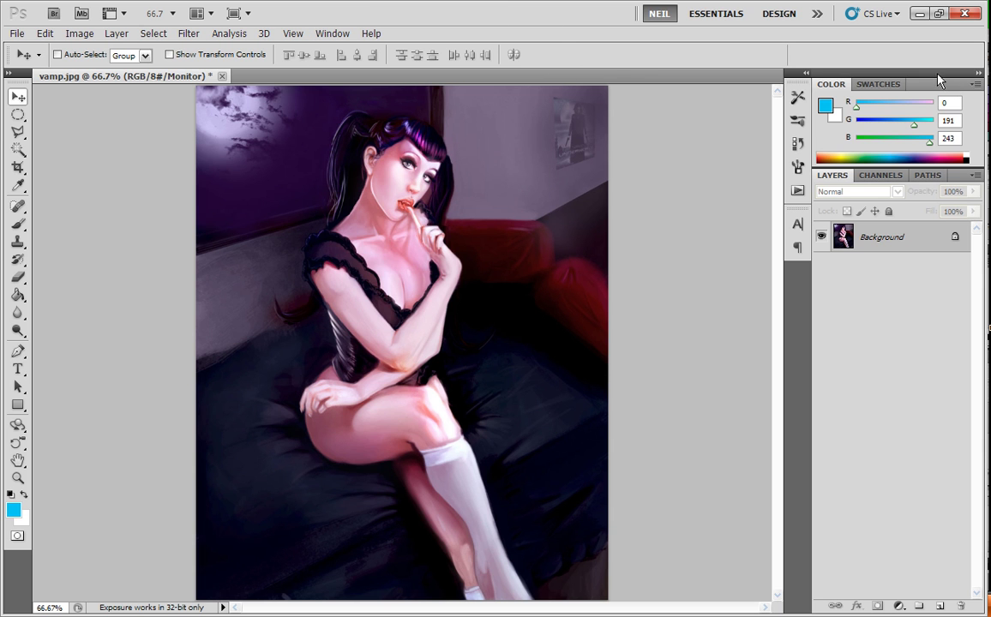
Undock the whole Color and Layers panel dock, move it around over the workspace, and dock it back at the edge
drag(939, 79, 749, 111)
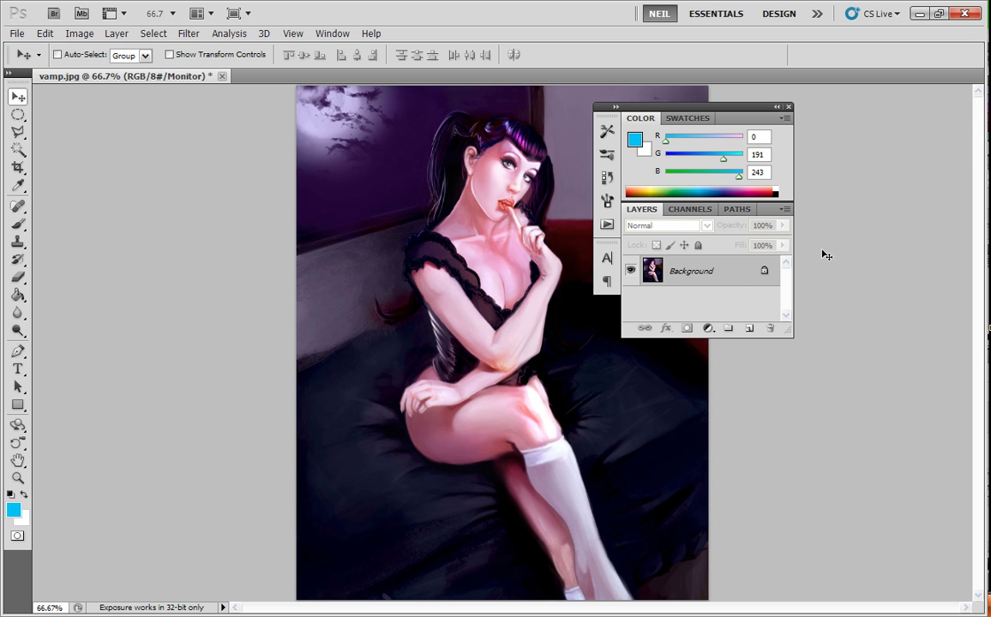
drag(730, 114, 799, 135)
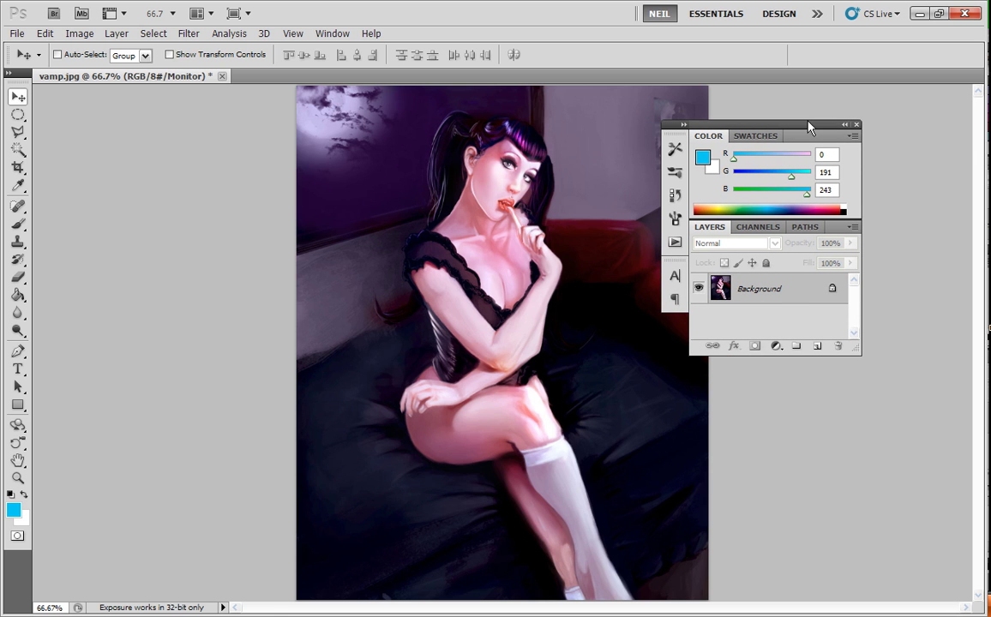
drag(828, 129, 883, 137)
mouse_move(758, 135)
mouse_down()
mouse_move(926, 140)
mouse_move(982, 130)
mouse_move(749, 142)
mouse_up()
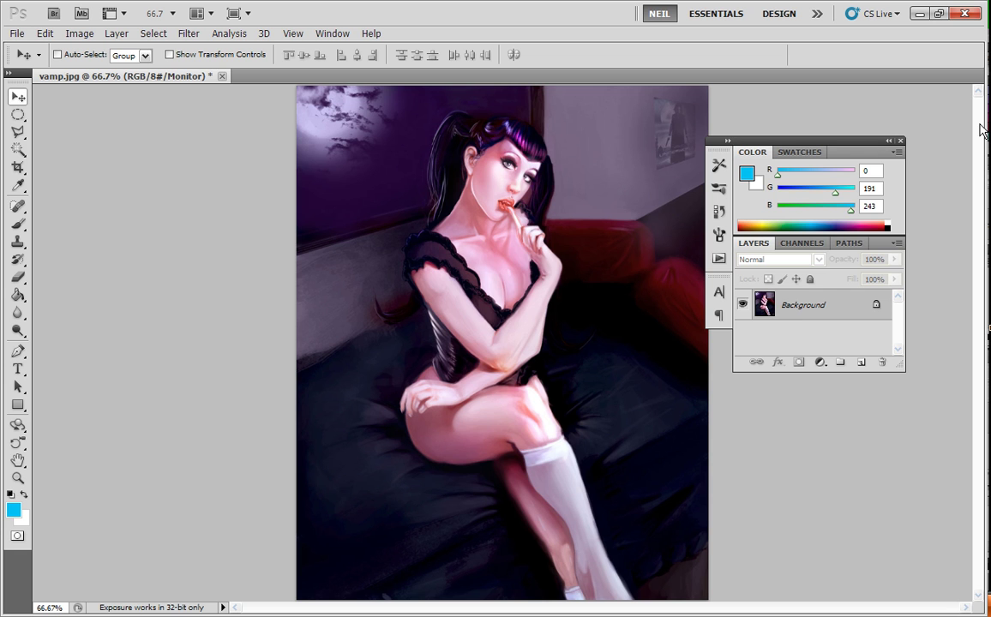
drag(810, 143, 979, 142)
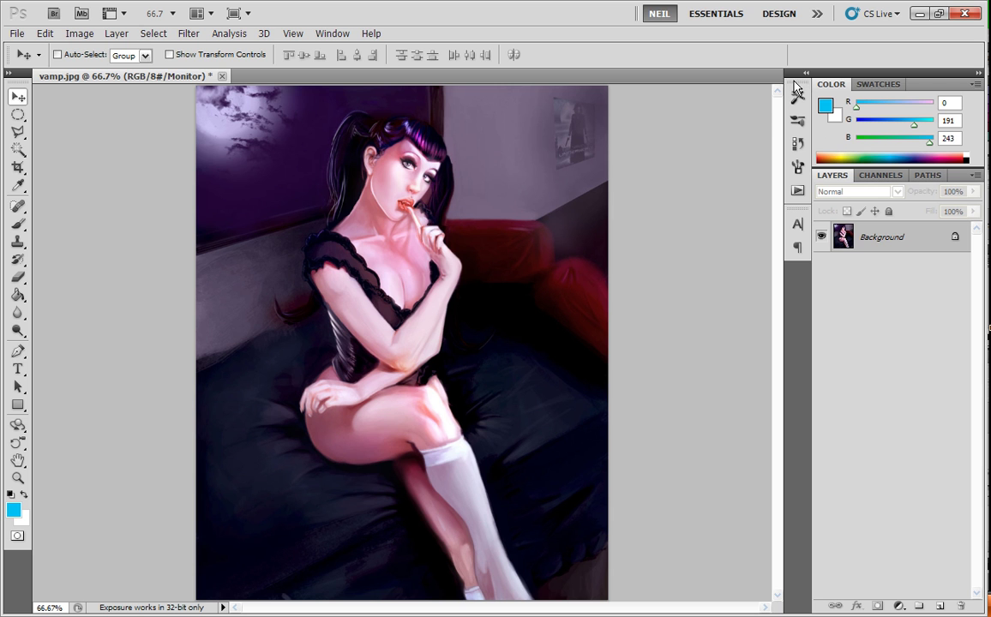
Float the two collapsed icon groups and the Color and Layers dock as three separate panels over the workspace
drag(794, 84, 977, 104)
drag(797, 90, 704, 123)
drag(797, 89, 717, 300)
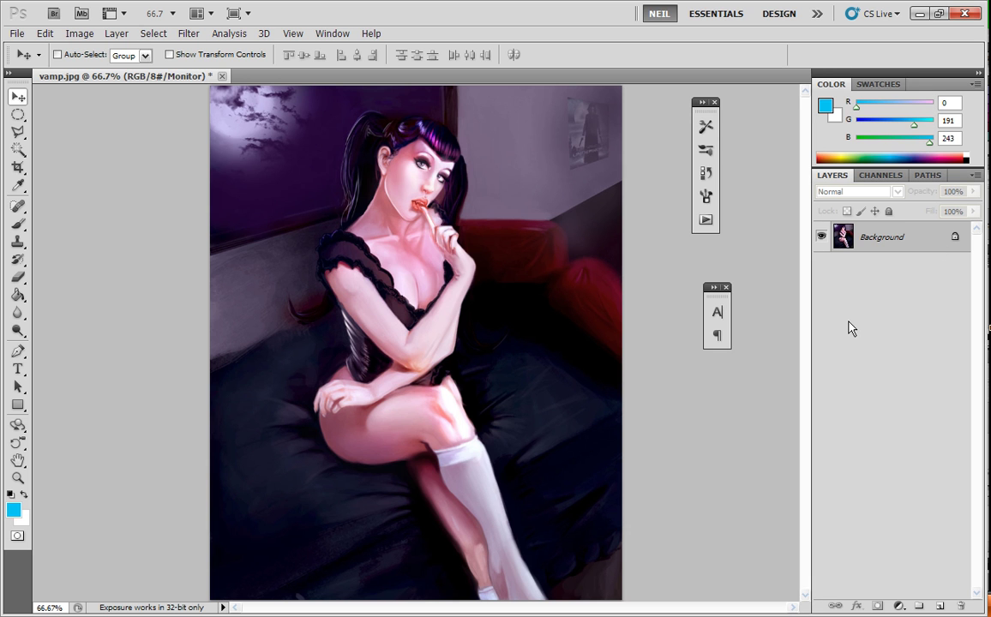
drag(913, 75, 833, 89)
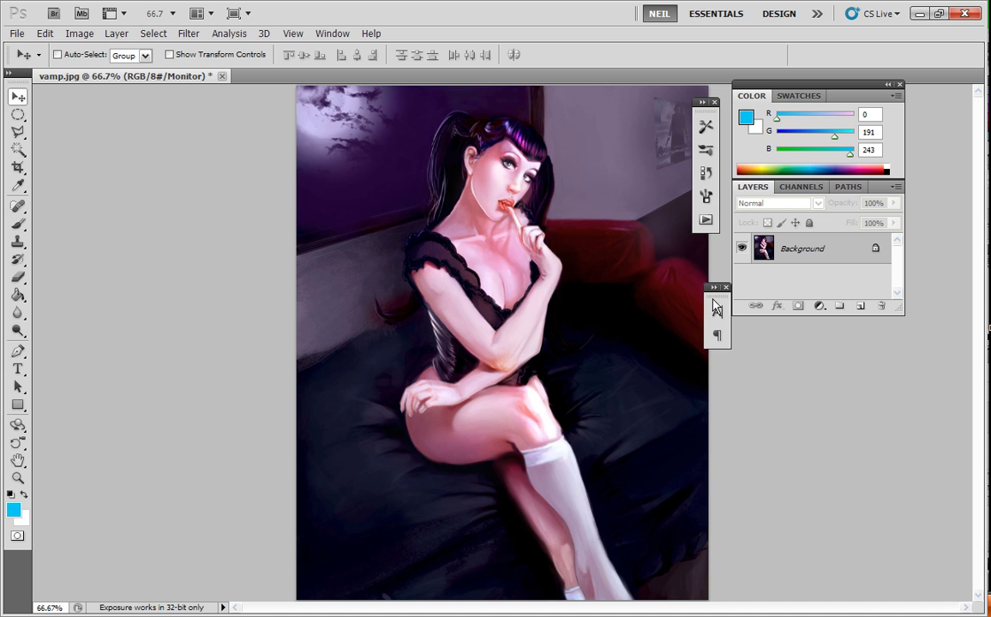
Practise joining and separating the two floating icon groups, leaving Character and Paragraph stacked beneath the other icons
drag(718, 303, 711, 256)
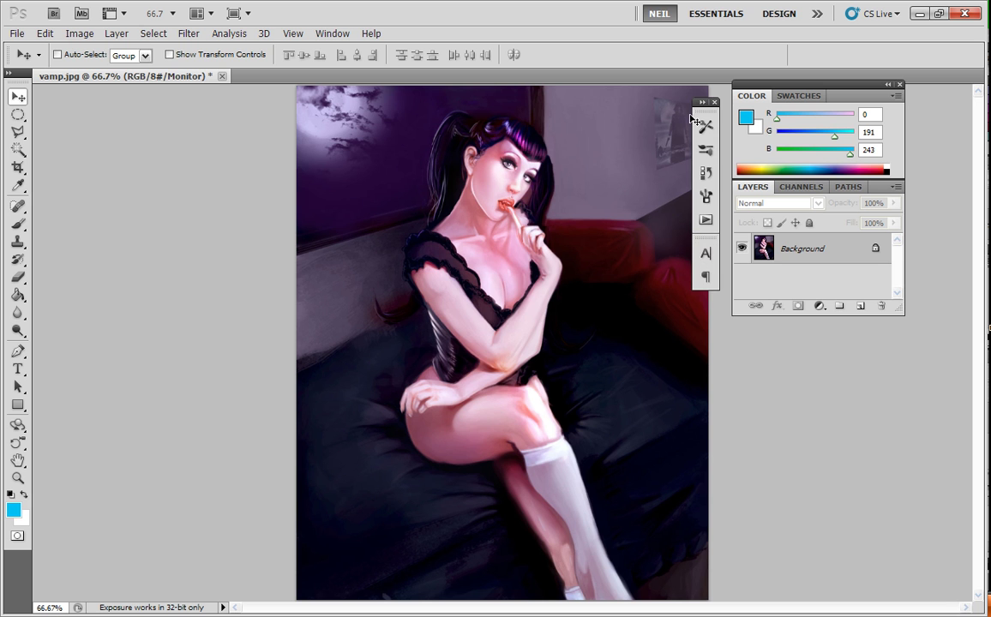
drag(696, 109, 654, 115)
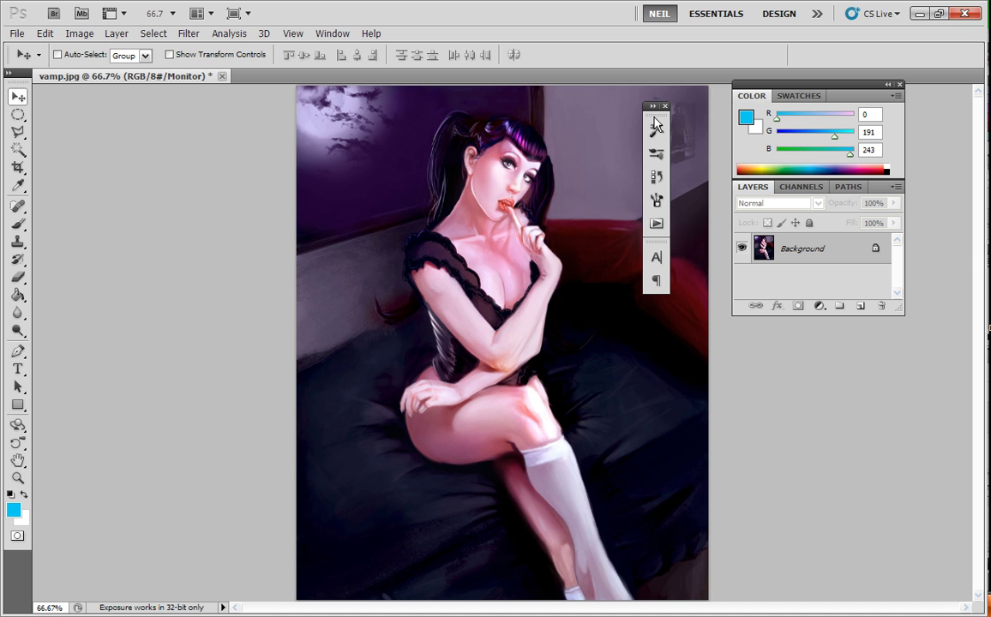
drag(655, 125, 576, 120)
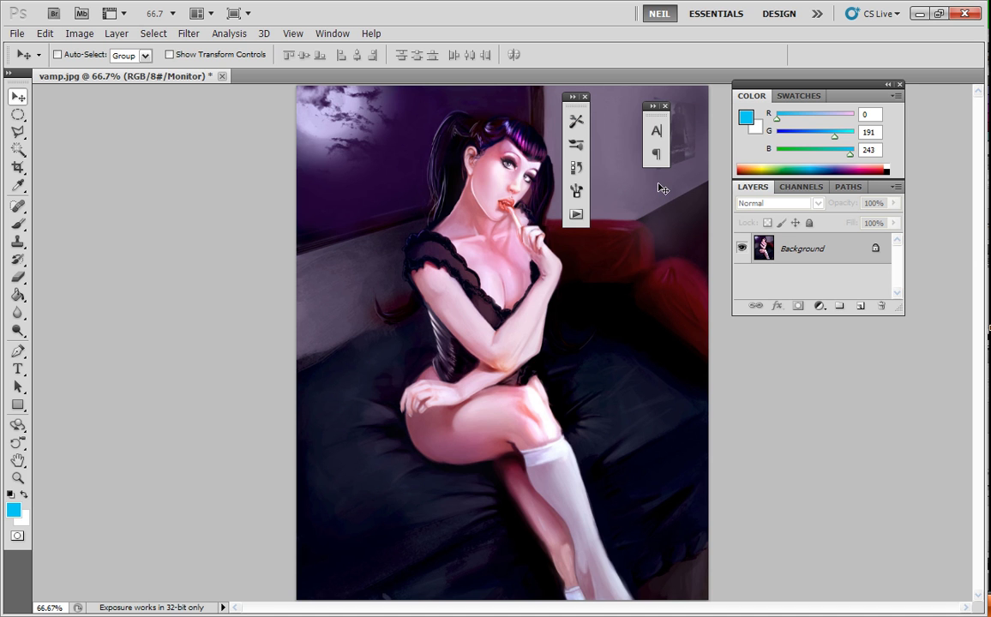
drag(656, 120, 580, 250)
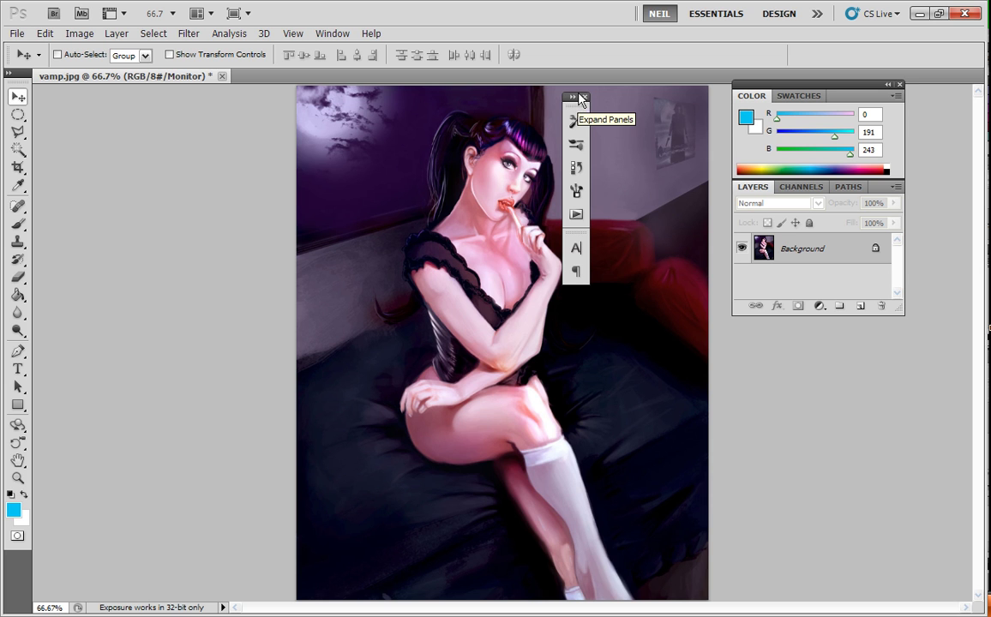
Attach the combined icon stack to the left side of the floating Color and Layers dock
drag(579, 97, 700, 129)
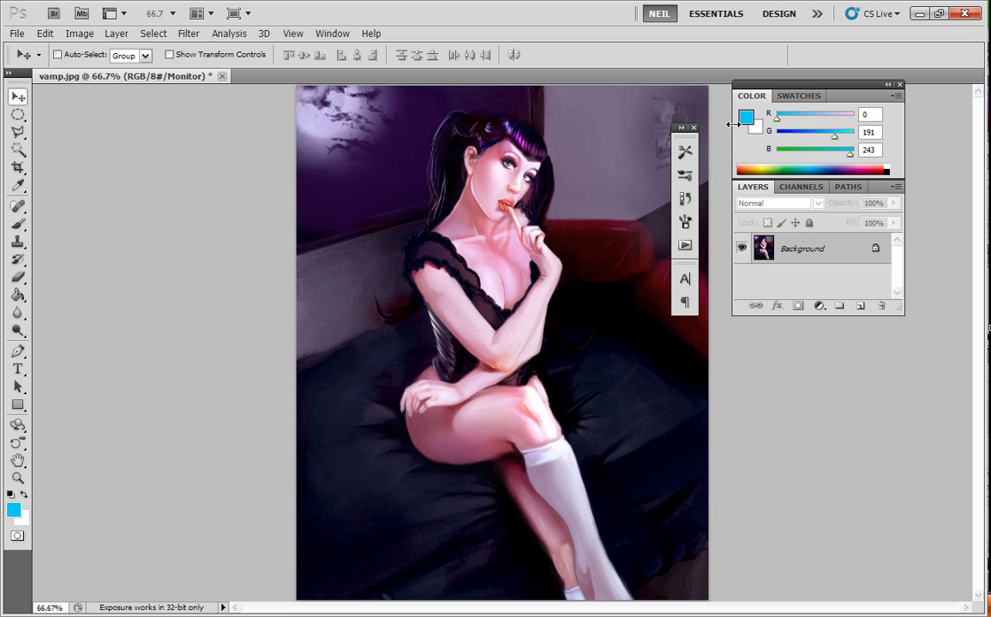
drag(688, 126, 734, 133)
mouse_move(803, 87)
mouse_down()
mouse_move(668, 118)
mouse_move(804, 89)
mouse_up()
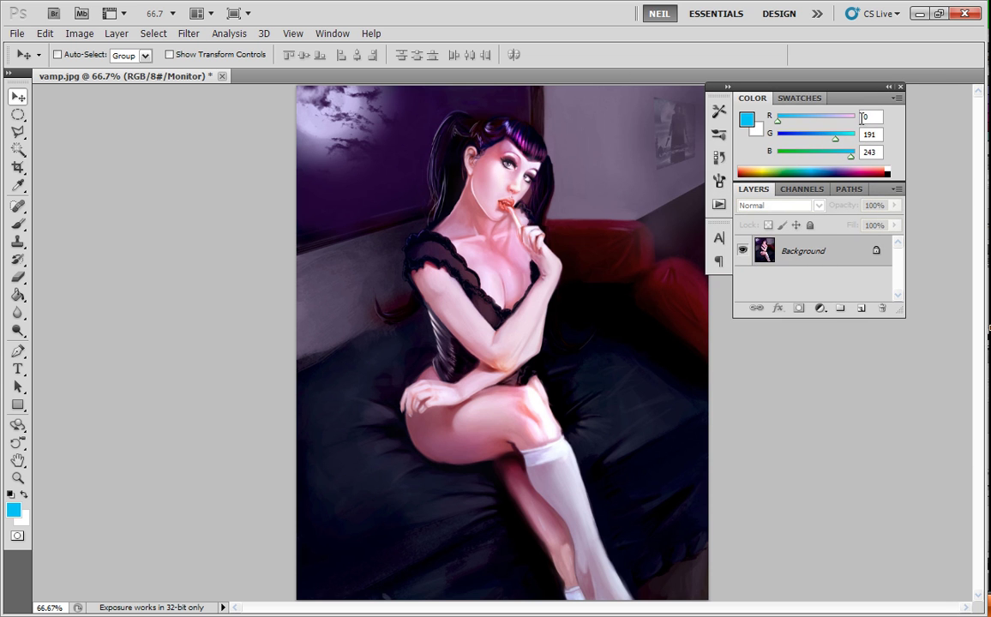
Detach the Color and Swatches group as its own floating panel below the Layers group and view both of its tabs
drag(872, 99, 899, 351)
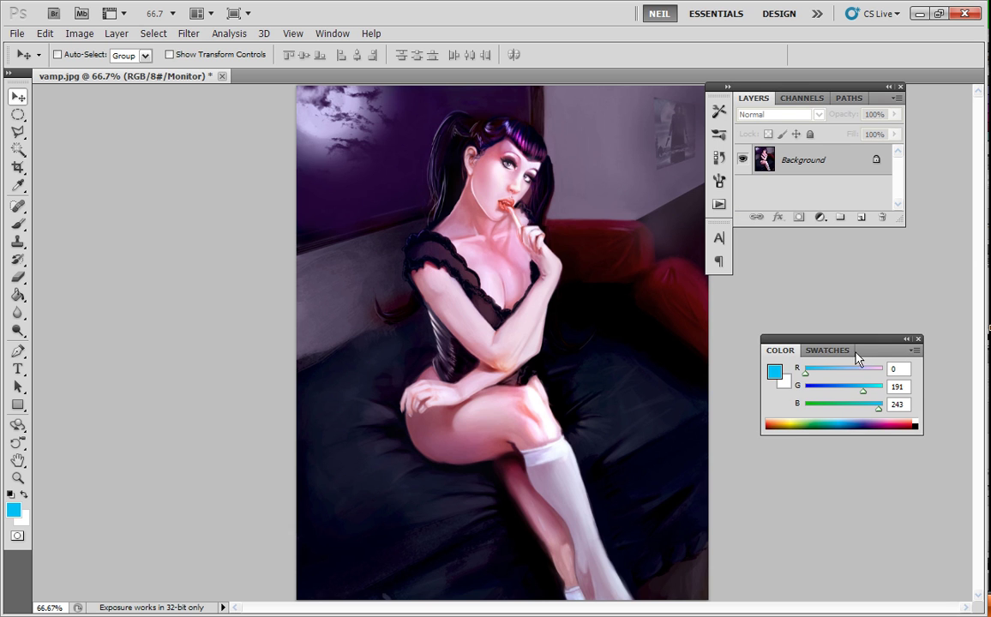
click(838, 351)
click(782, 351)
Merge Color and Swatches into the Layers tab group, and separate them again into their own floating group
drag(879, 356, 868, 110)
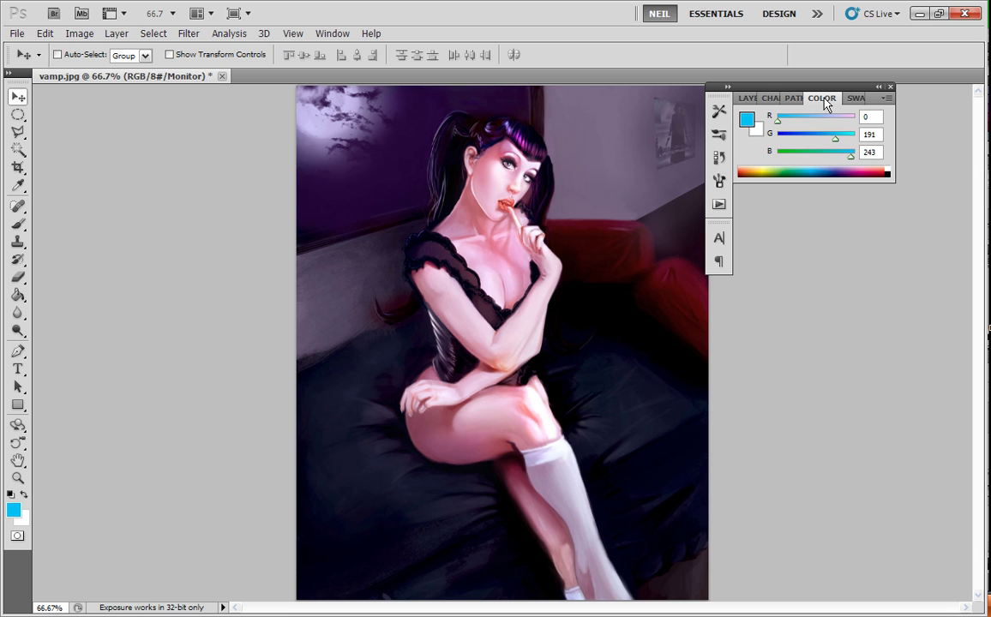
drag(825, 104, 815, 283)
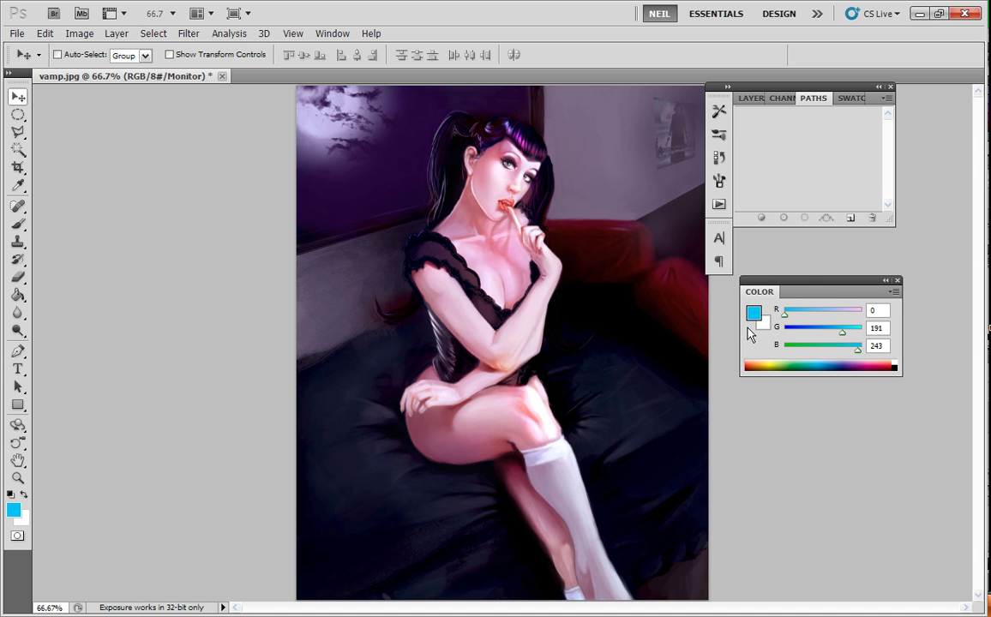
drag(853, 103, 821, 432)
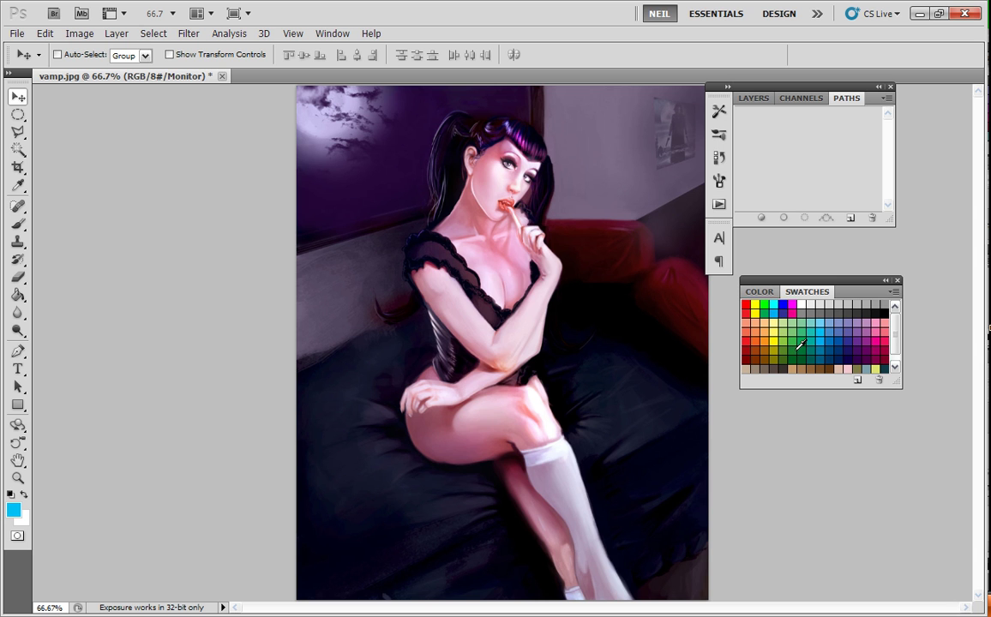
Bring Swatches to the front of the floating group and attach that group above the Layers, Channels and Paths group
click(752, 293)
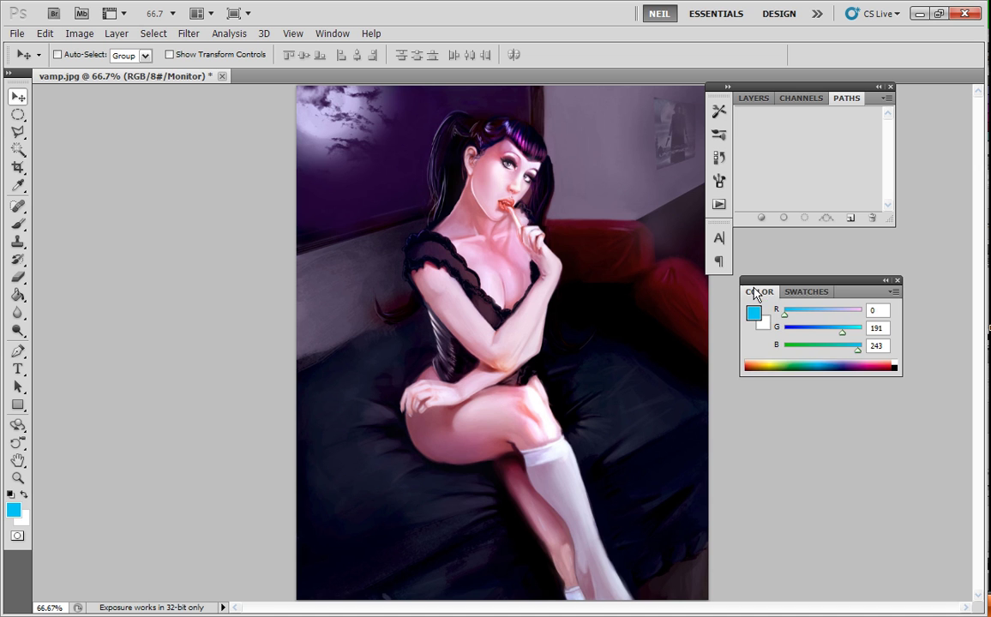
click(826, 293)
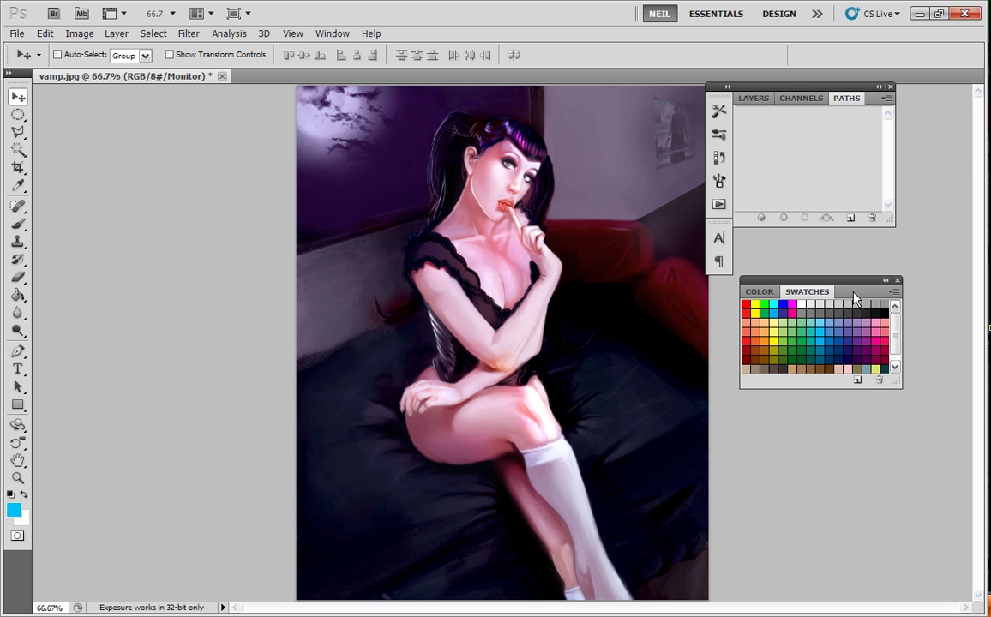
drag(848, 283, 845, 97)
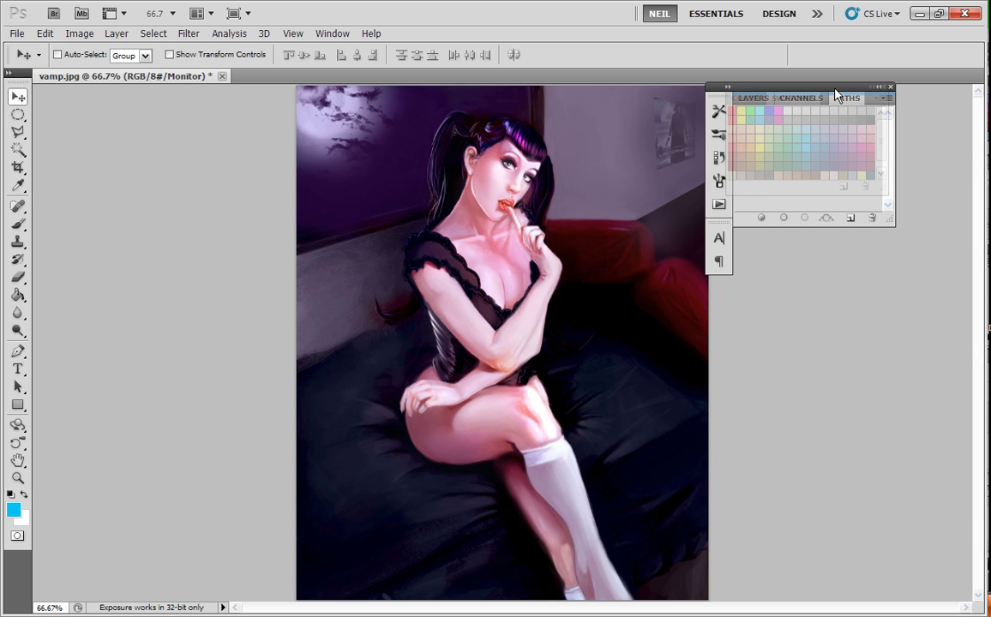
drag(836, 94, 836, 96)
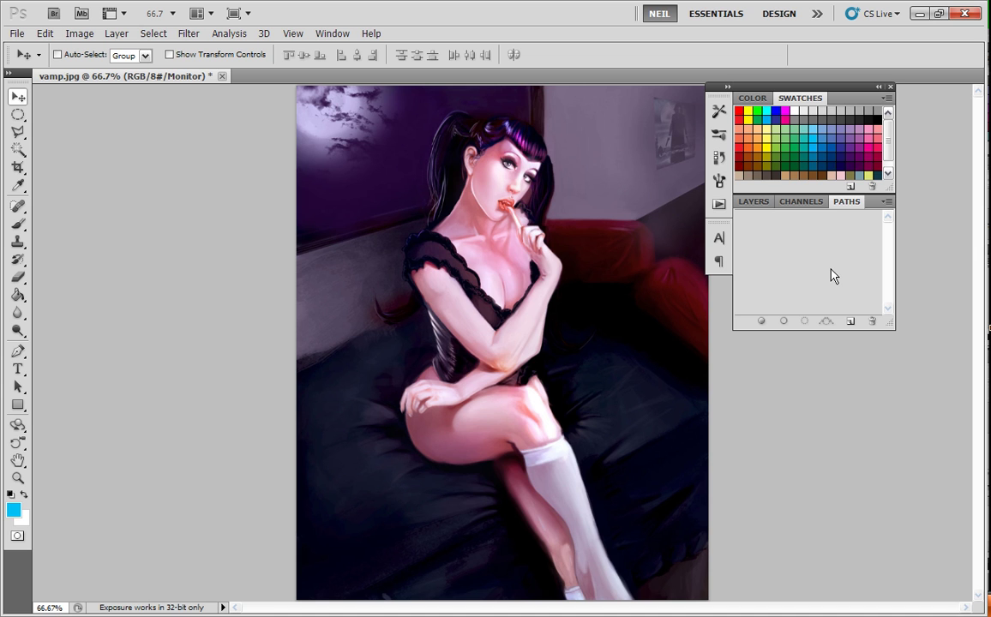
Move the Color and Swatches group below and back above the Layers group twice, and dock the combined stack along the workspace's right edge
drag(853, 97, 854, 327)
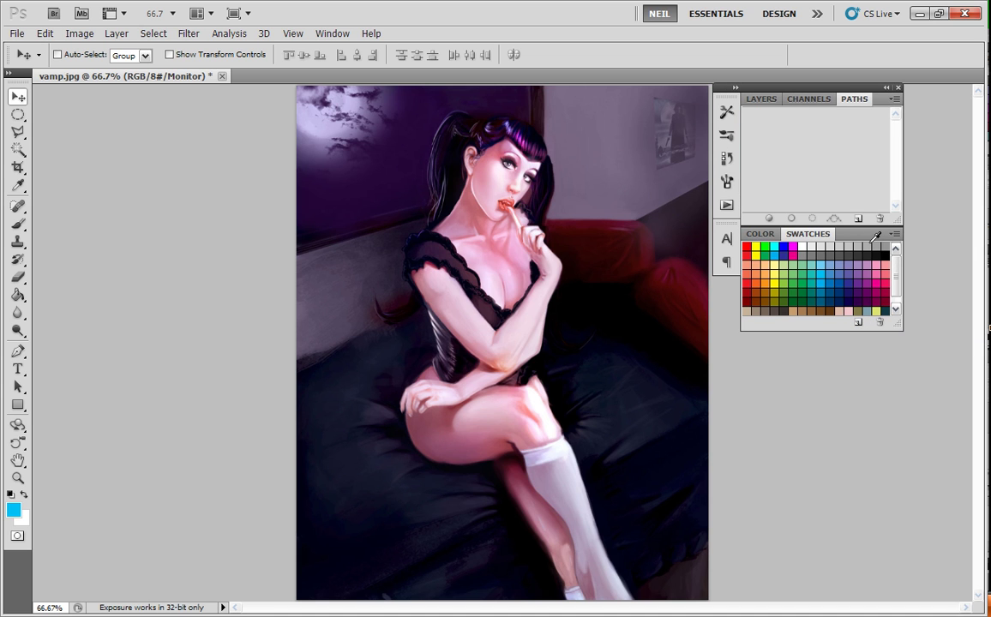
drag(862, 233, 787, 78)
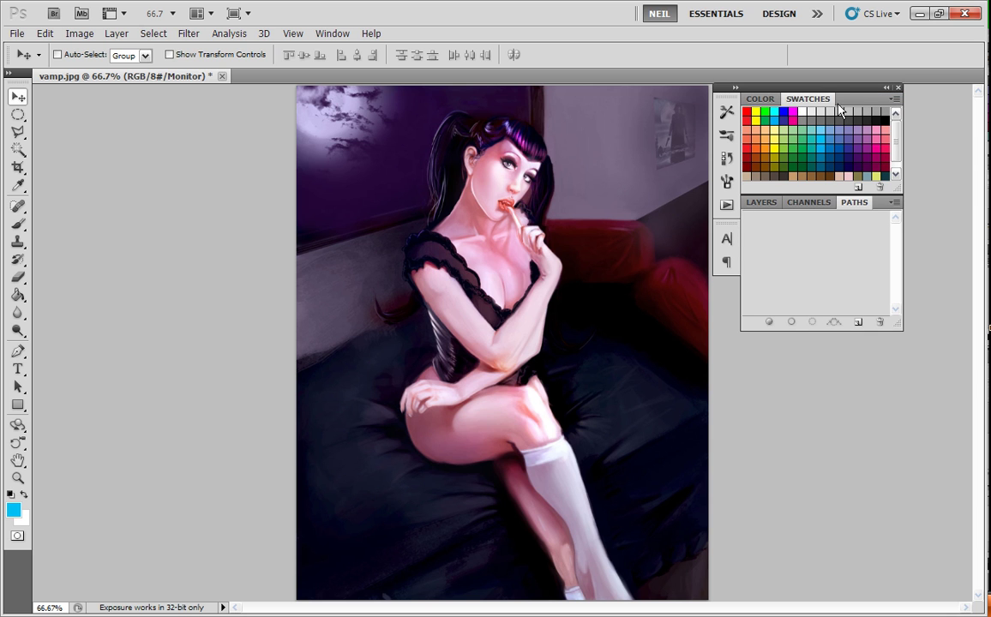
drag(849, 92, 857, 99)
drag(864, 105, 863, 341)
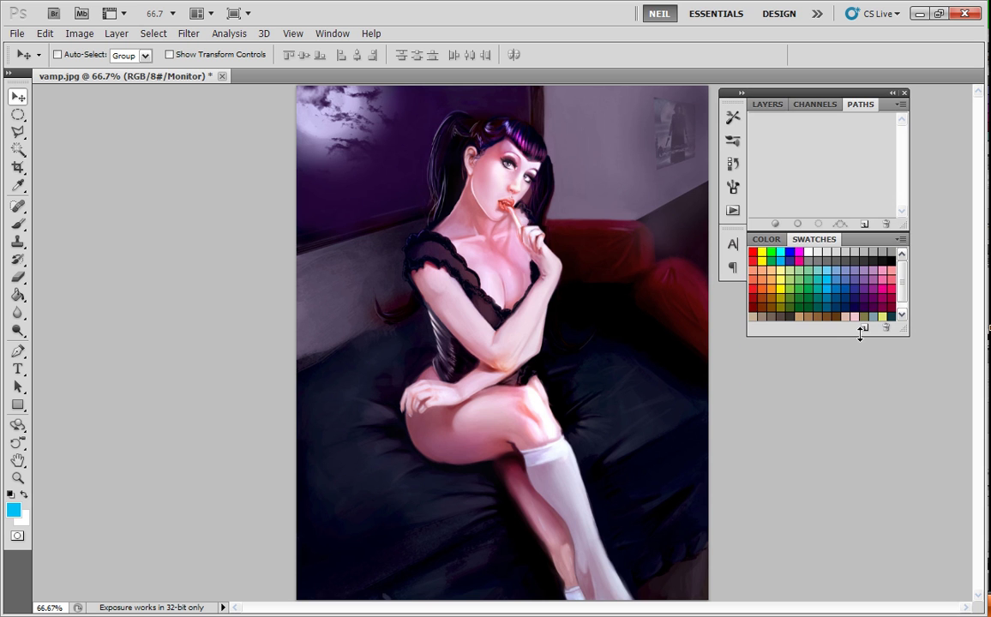
drag(885, 226, 873, 91)
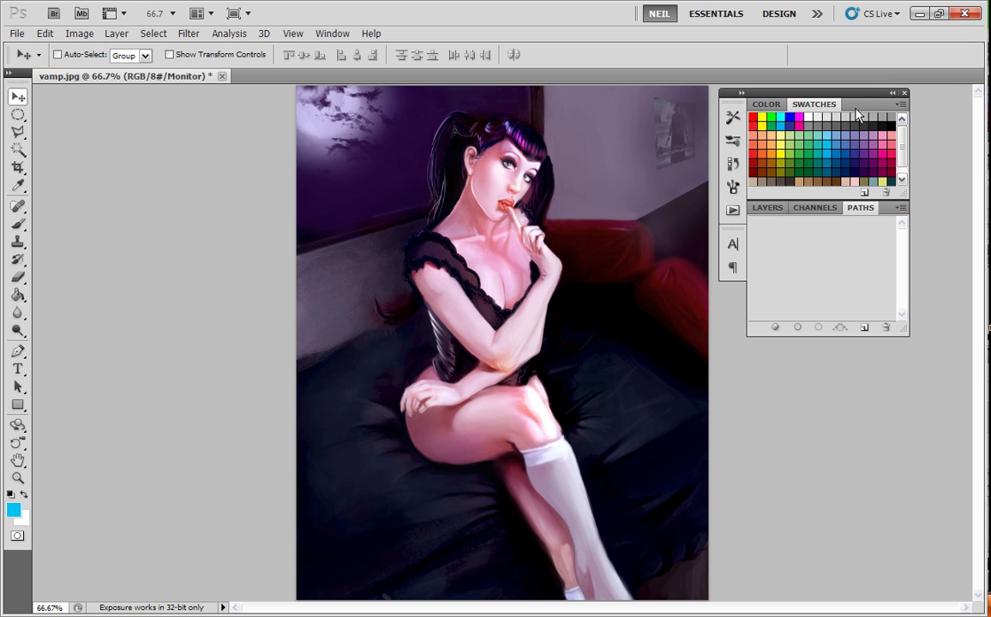
drag(857, 92, 985, 107)
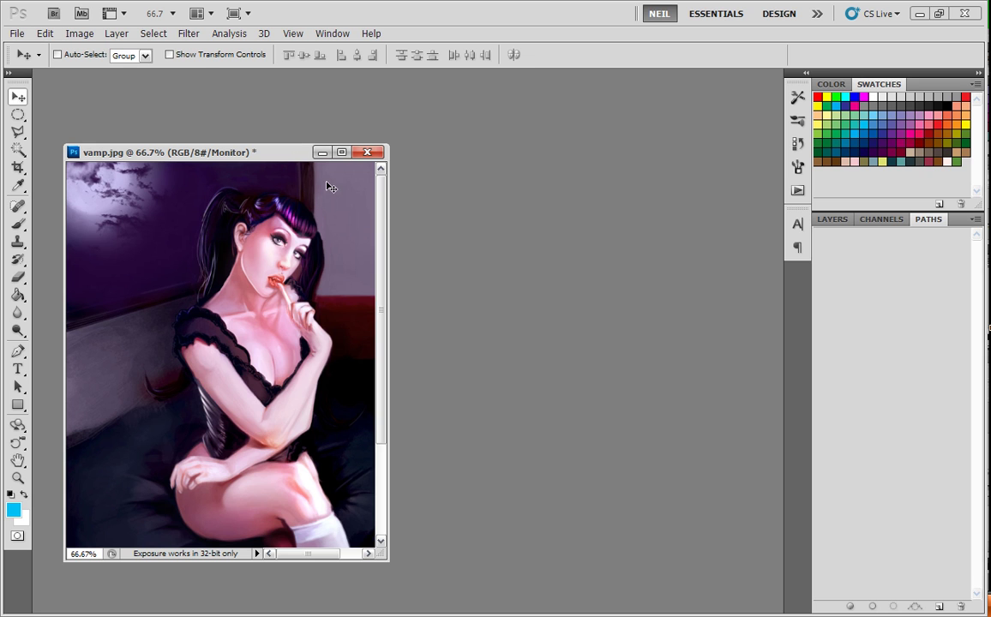
Dock the floating vamp.jpg and page-16.jpg windows as document tabs and switch between them, ending on vamp.jpg
click(322, 152)
drag(283, 157, 287, 77)
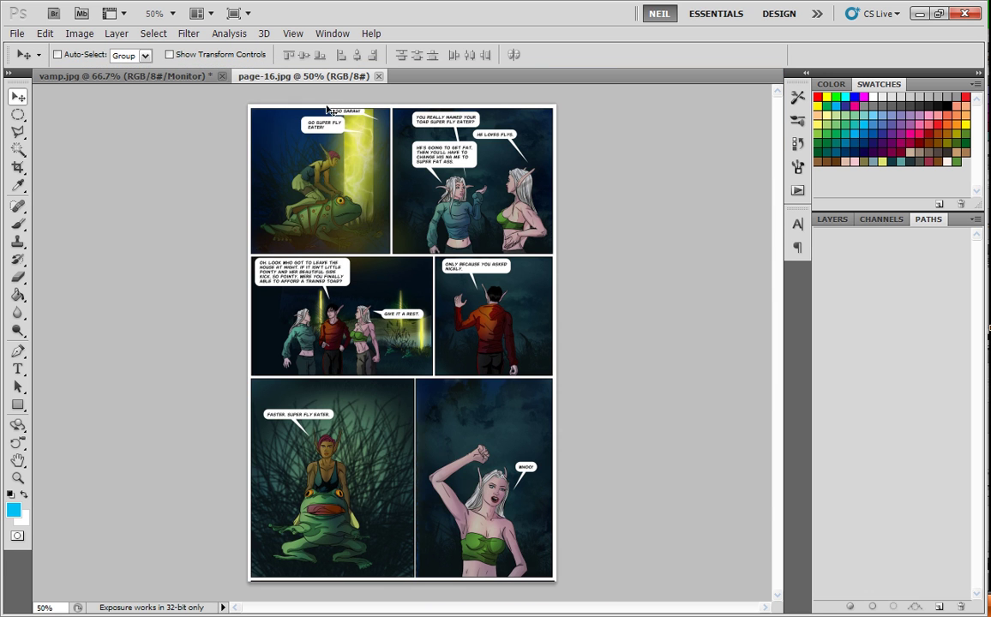
click(172, 79)
click(295, 75)
click(176, 76)
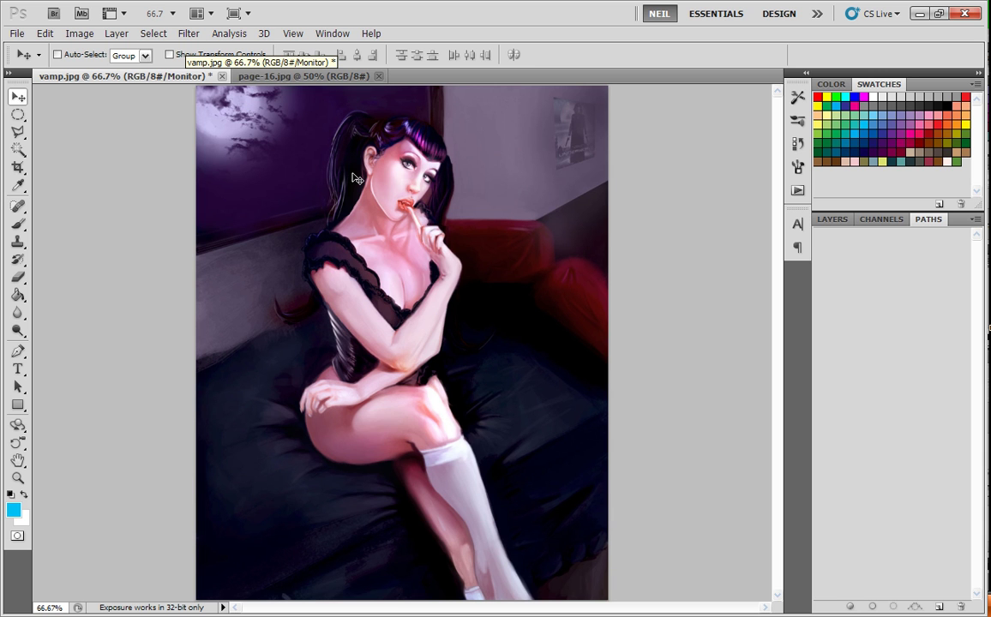
Select the woman's head in vamp.jpg with an elliptical marquee and activate the Move tool
key(m)
drag(462, 243, 462, 243)
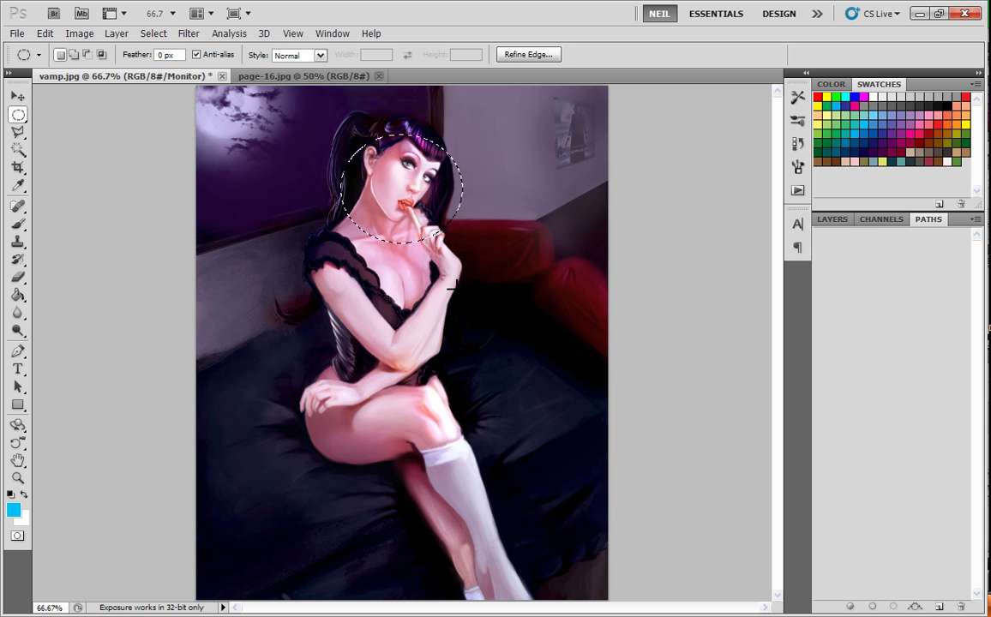
click(18, 97)
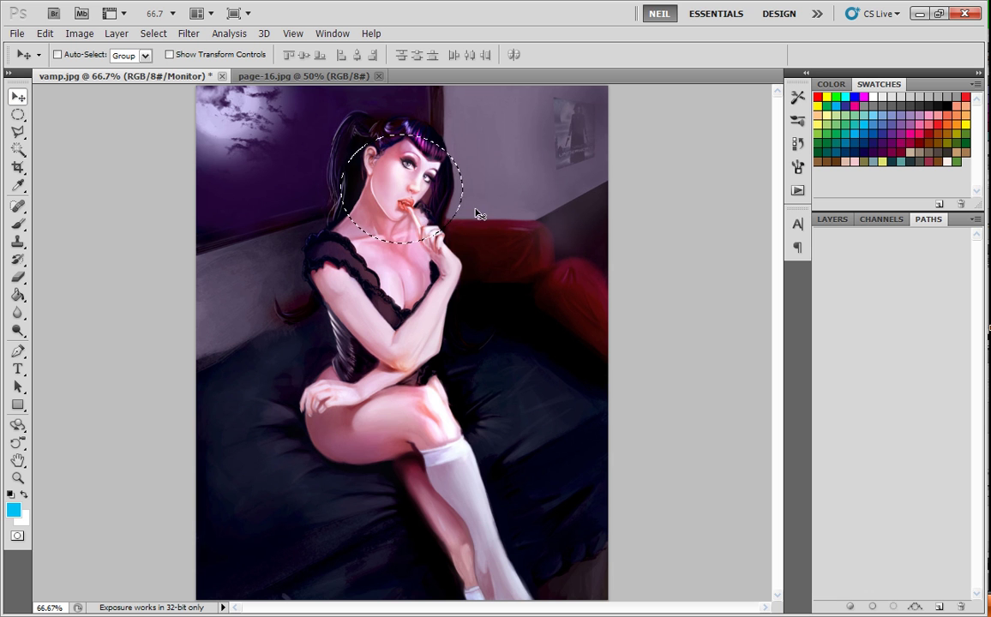
Float page-16.jpg as its own window and move the selected head from vamp.jpg onto its first comic panel
drag(316, 79, 358, 178)
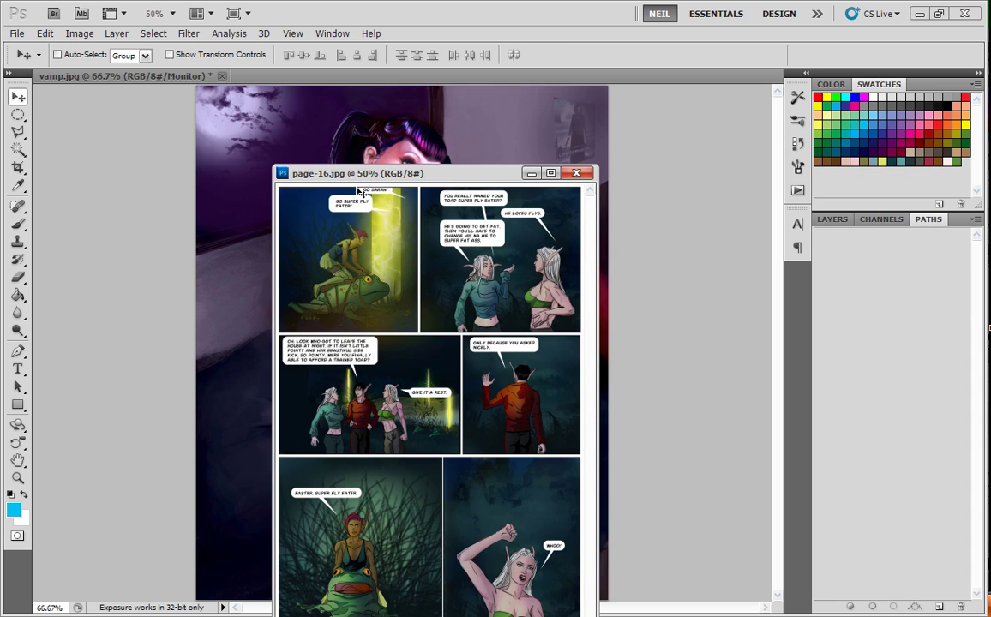
click(315, 80)
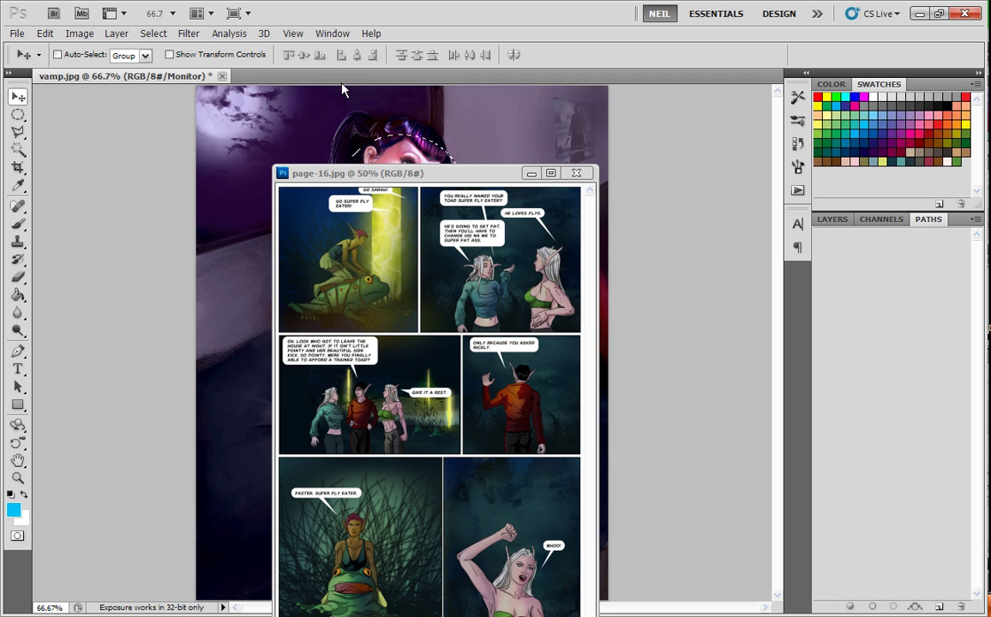
drag(341, 89, 380, 282)
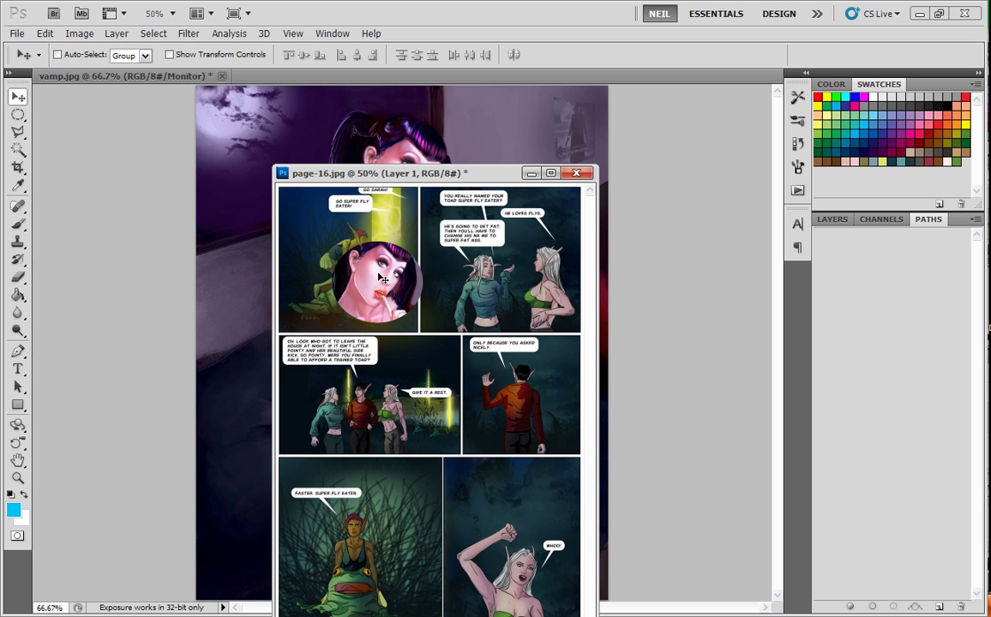
Close page-16.jpg without saving its changes and clear the elliptical selection in vamp.jpg
click(576, 173)
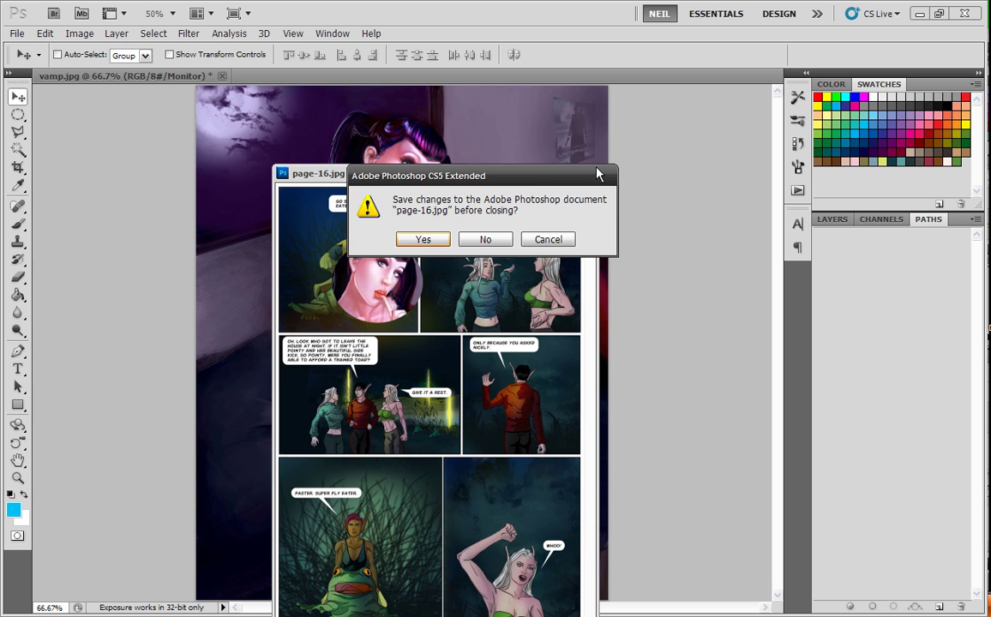
click(484, 239)
key(m)
click(247, 165)
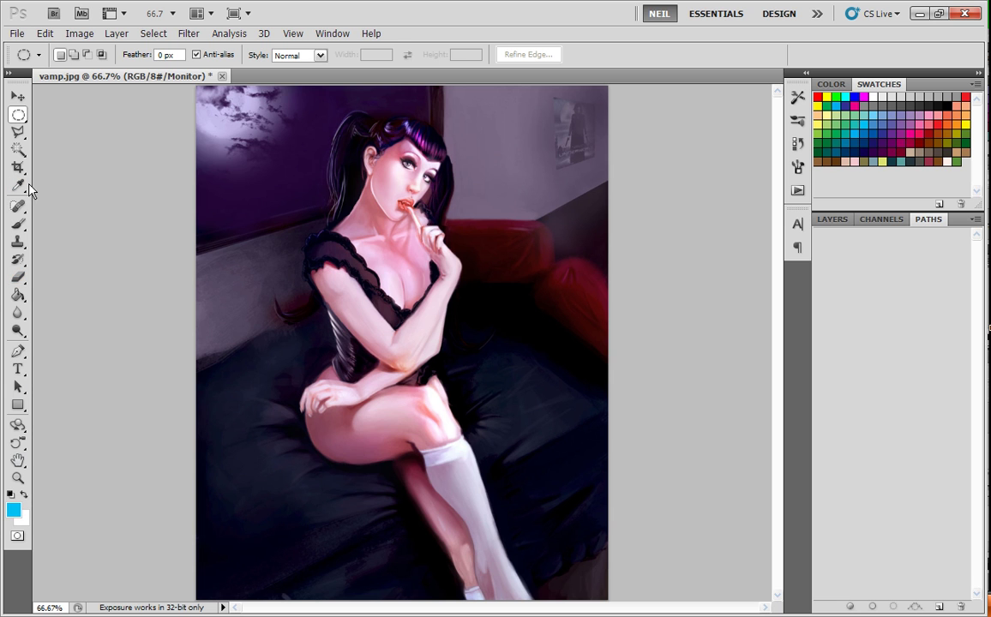
Switch the marquee tool group to the Rectangular Marquee Tool and the lasso tool group to the Lasso Tool
click(19, 115)
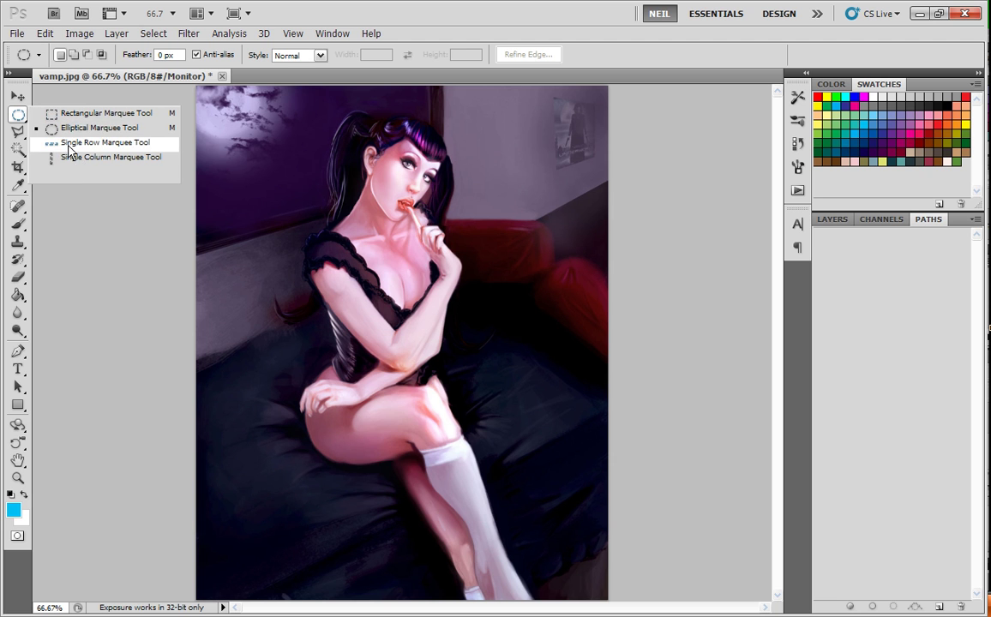
click(81, 113)
click(18, 131)
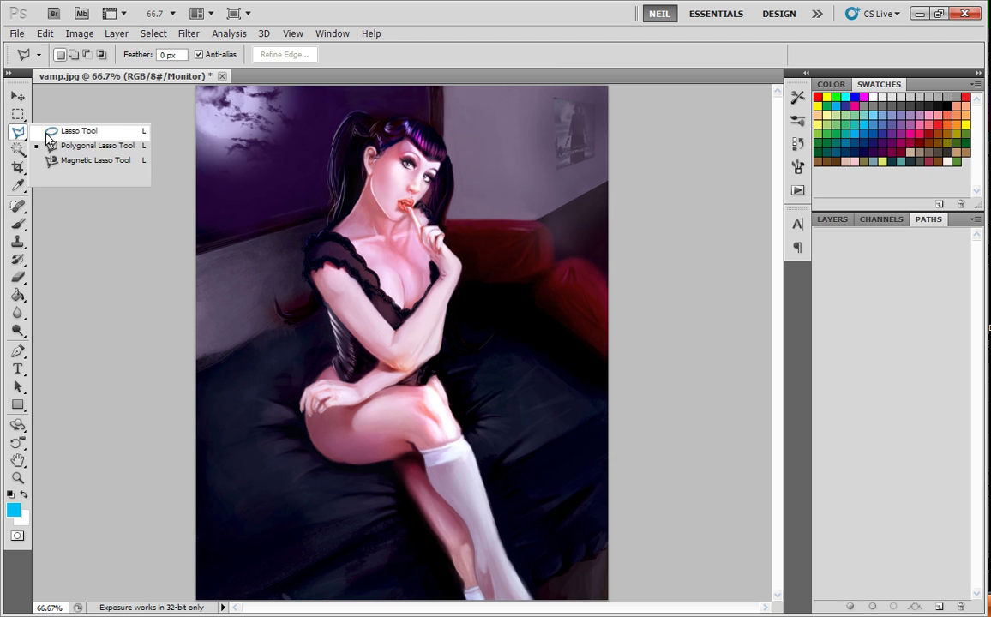
click(47, 131)
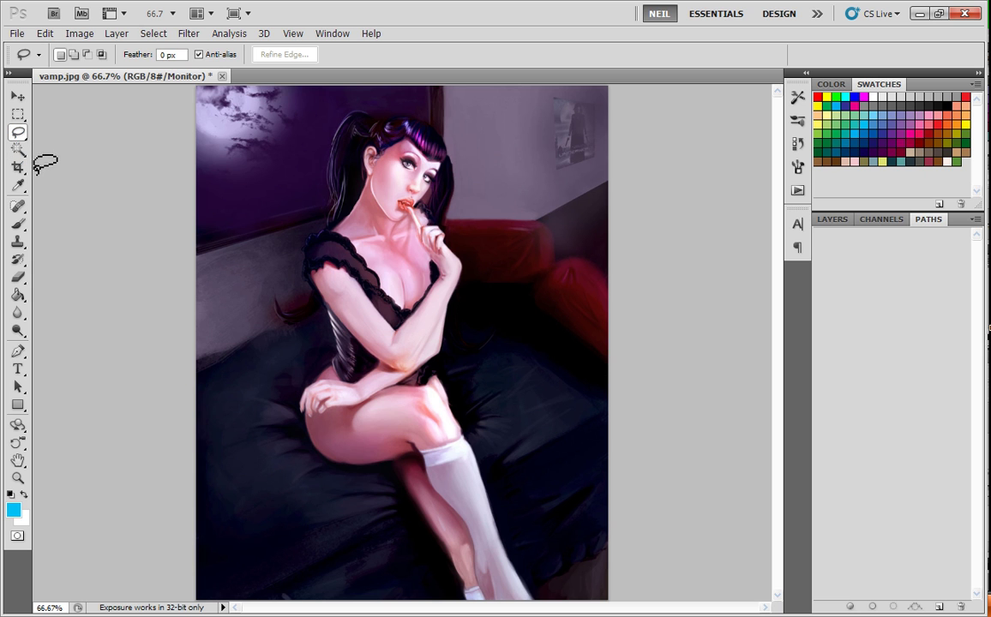
Review the Quick Selection and Magic Wand tool group, keep the Magic Wand Tool, and return to the Lasso Tool
click(21, 149)
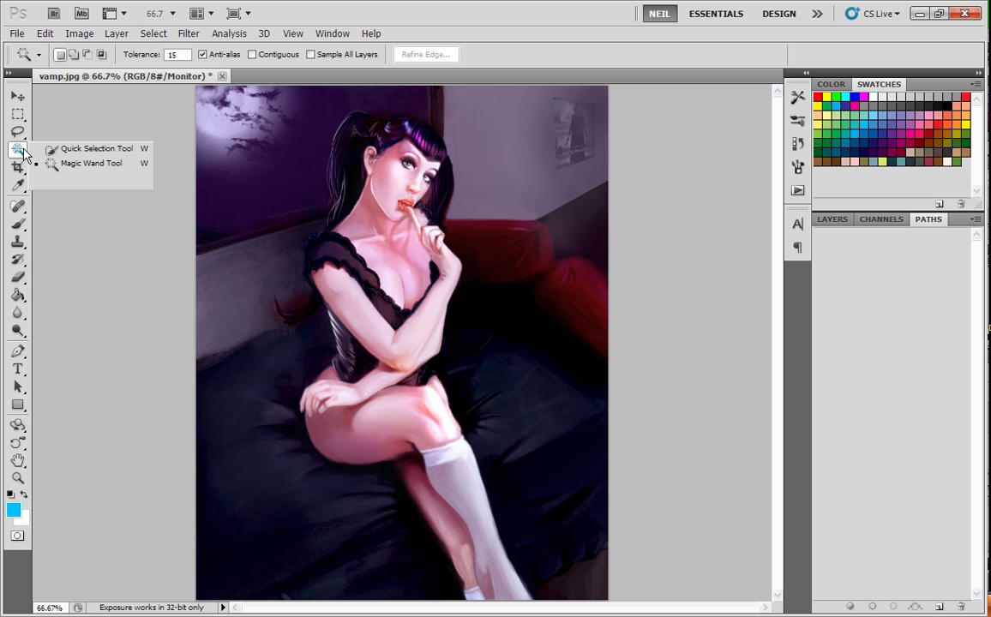
click(92, 163)
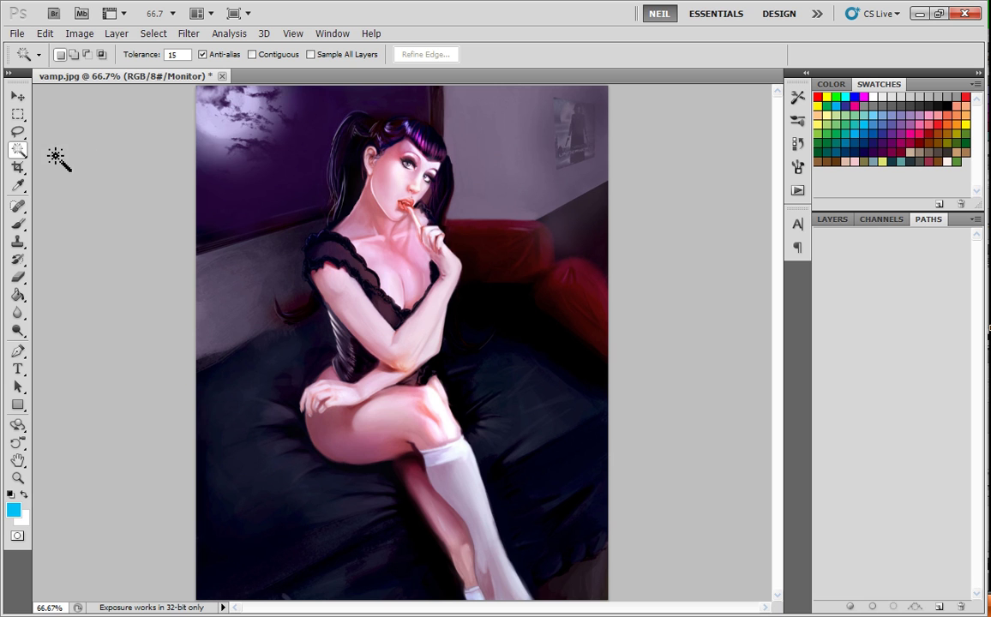
click(22, 152)
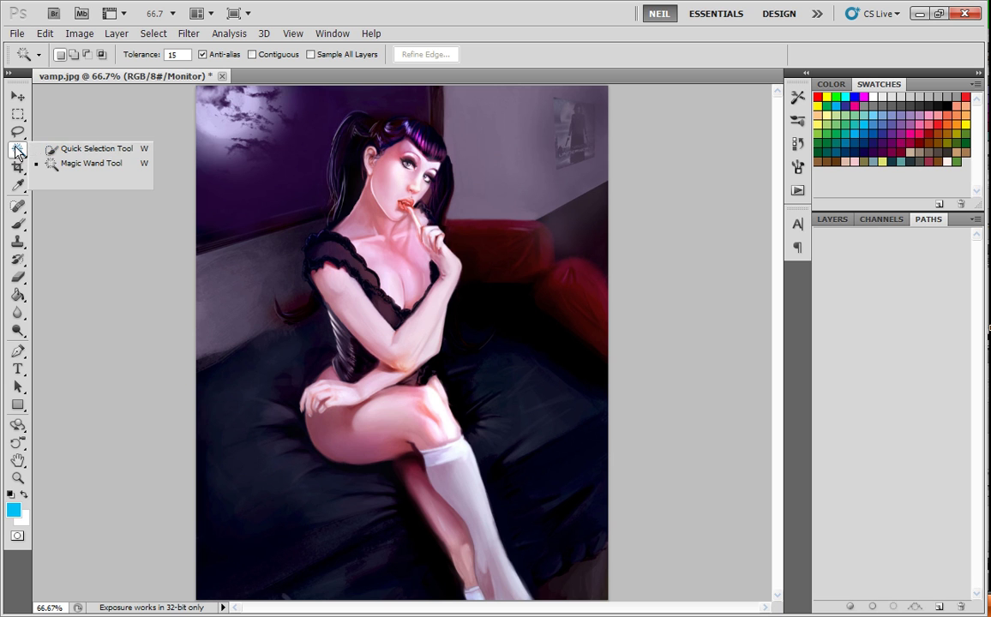
click(28, 166)
click(23, 131)
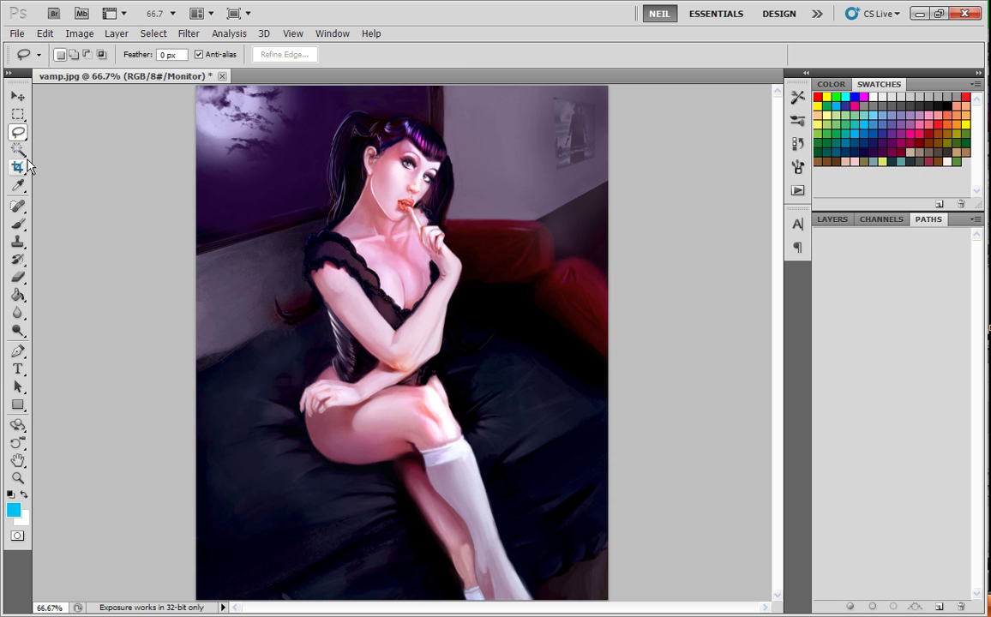
Switch the crop tool group to the Slice tool and make the Brush tool active
click(20, 168)
mouse_move(20, 168)
mouse_down()
mouse_move(56, 196)
mouse_move(15, 188)
mouse_move(17, 242)
mouse_up()
click(19, 225)
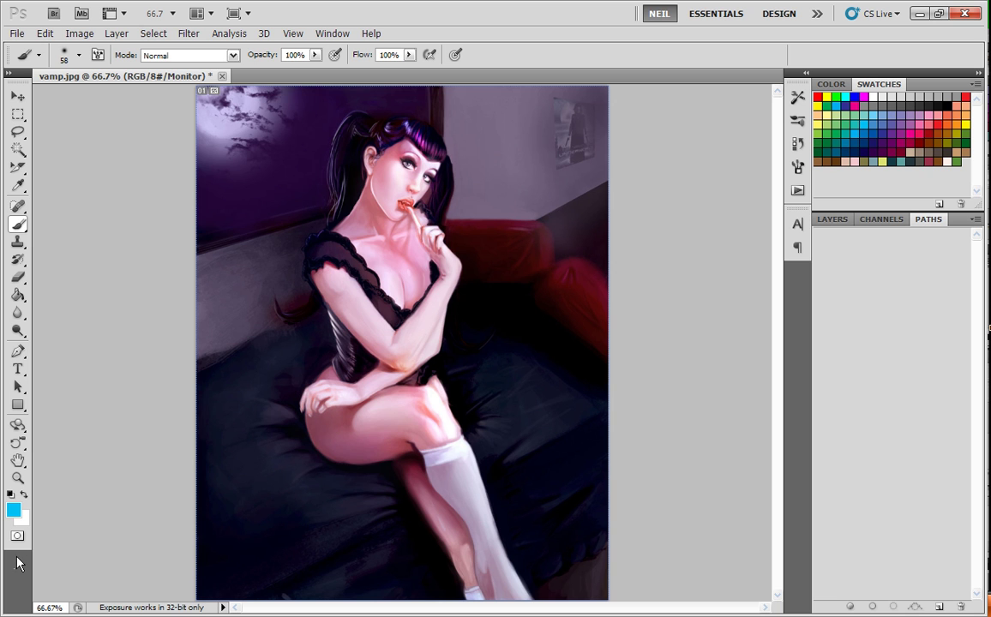
Try Full Screen Mode on vamp.jpg, bring the interface back over it, and return to Standard Screen Mode
click(241, 15)
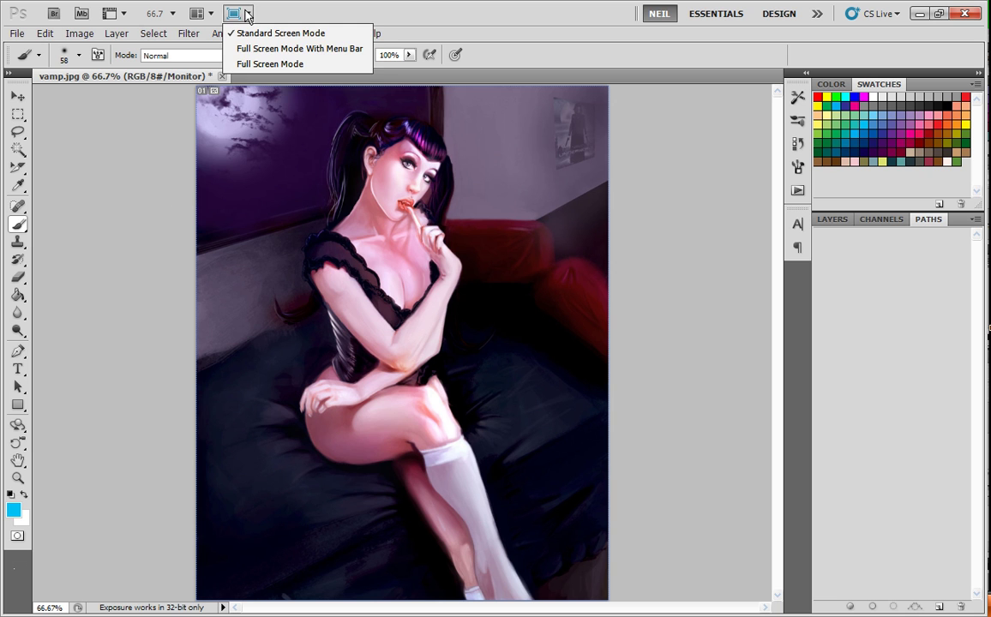
click(248, 63)
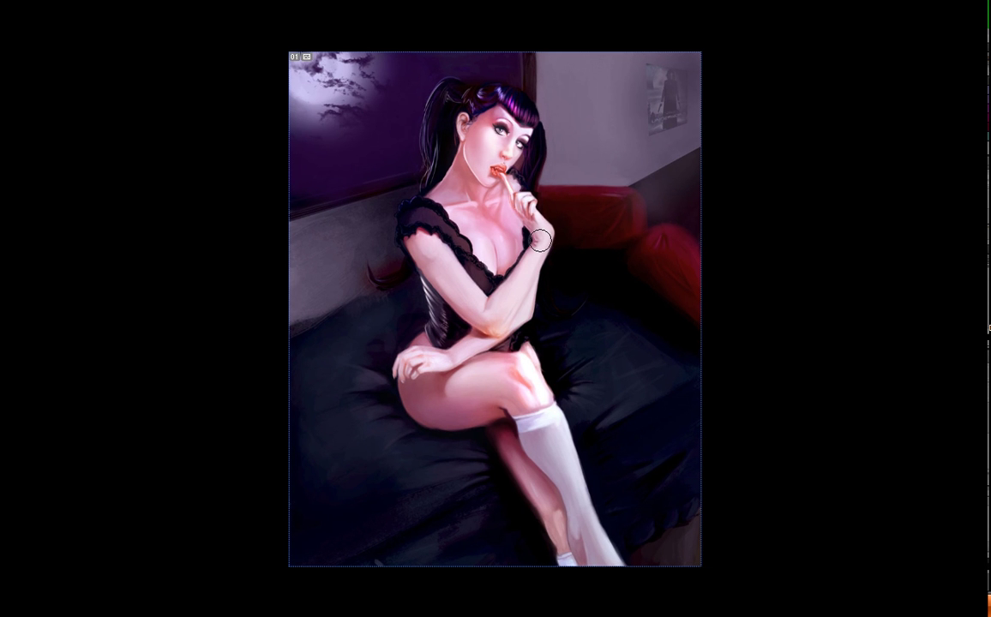
key(f)
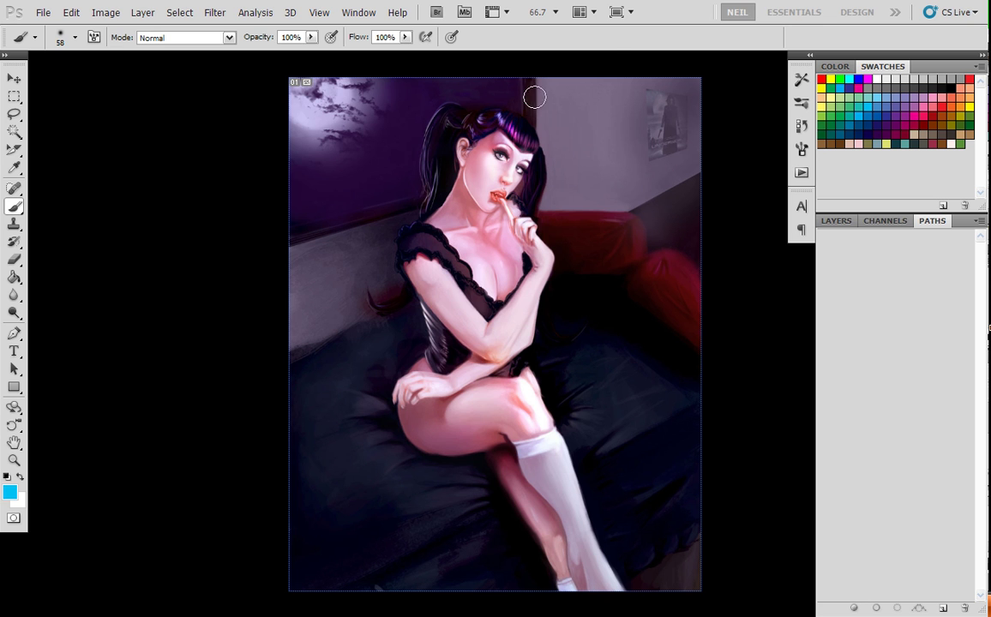
click(619, 12)
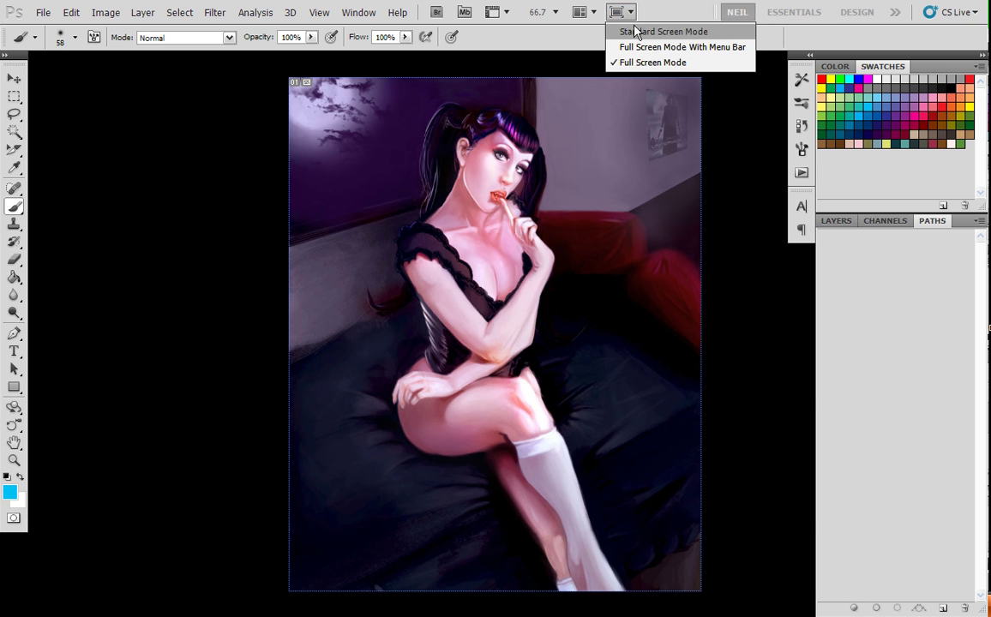
click(641, 34)
click(641, 32)
Switch to Full Screen Mode With Menu Bar and pan the picture freely across the gray canvas area
click(243, 13)
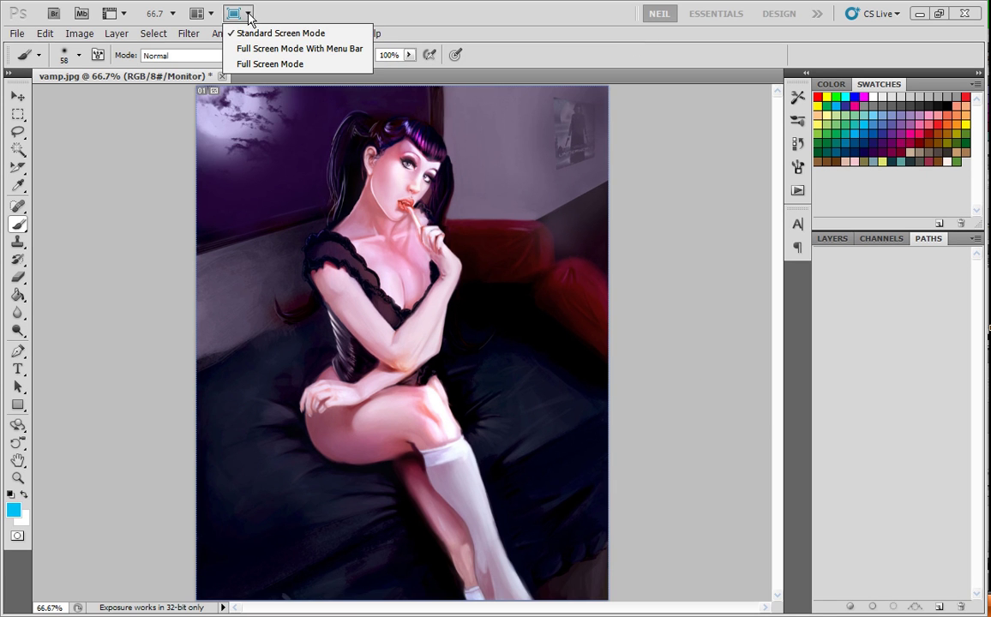
click(255, 48)
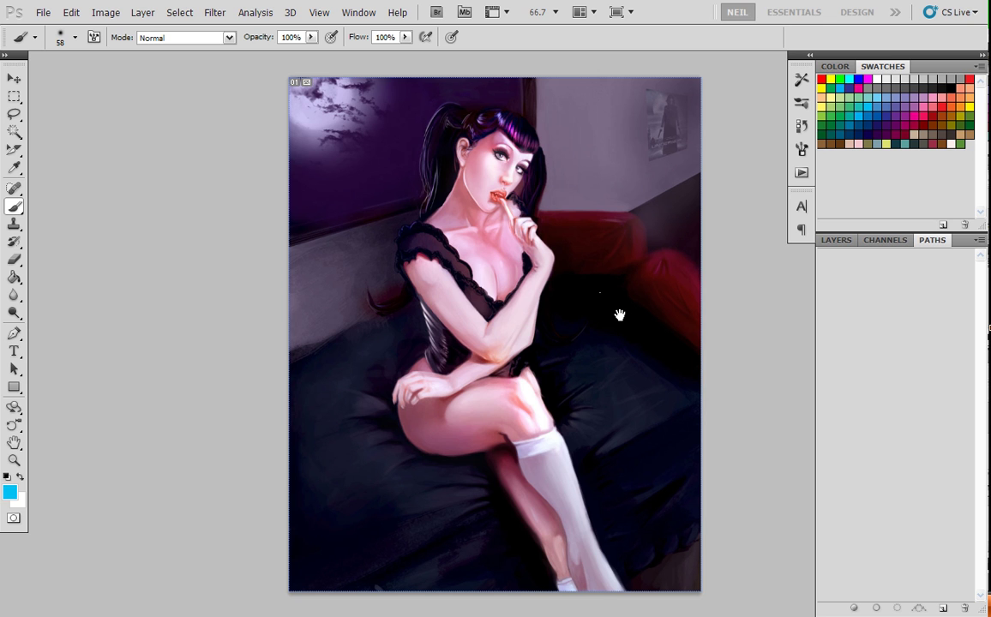
drag(633, 331, 591, 137)
drag(541, 201, 467, 315)
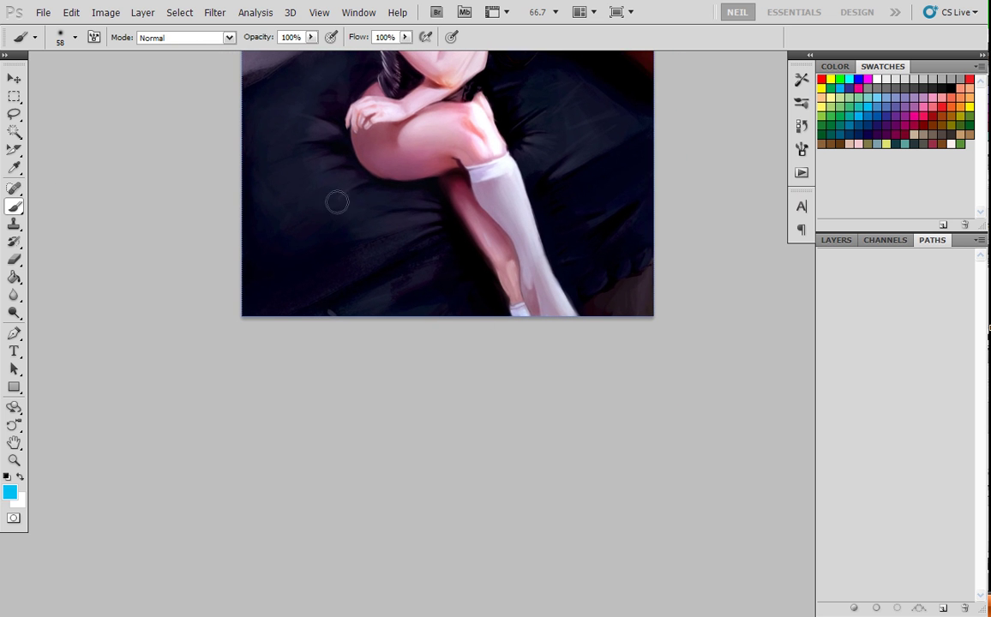
Set the brush size to 360, paint cyan over the picture's lower-right corner, and undo the painting
right_click(664, 262)
click(757, 354)
mouse_move(605, 78)
mouse_down()
mouse_move(634, 215)
mouse_move(626, 292)
mouse_move(514, 304)
mouse_move(738, 249)
mouse_up()
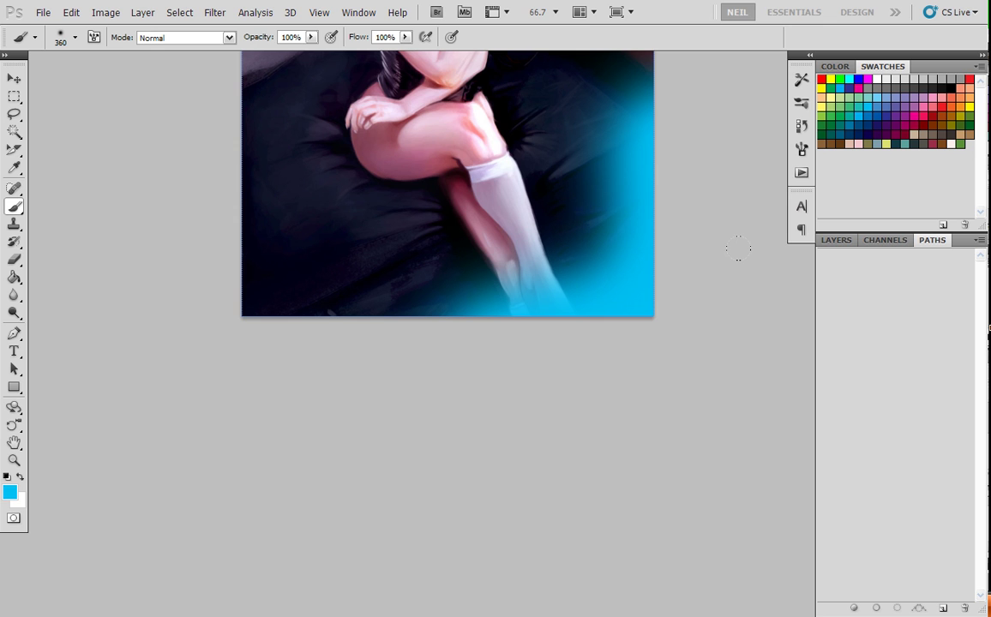
key(ctrl+z)
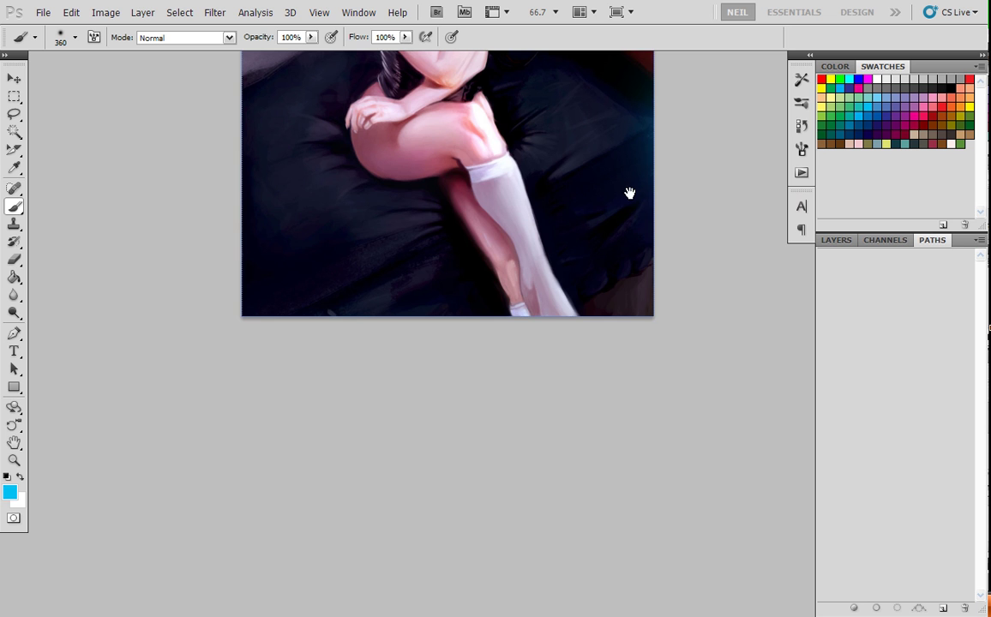
drag(628, 208, 591, 412)
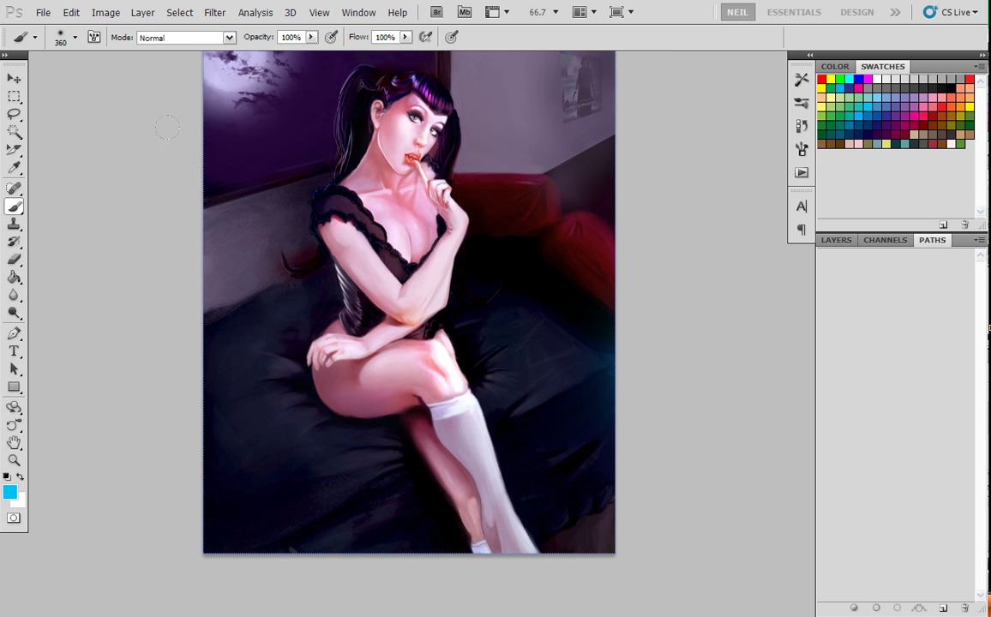
Examine the shortcuts assigned to the Edit menu's Step Forward and Step Backward commands in Keyboard Shortcuts, and close the dialog
click(71, 13)
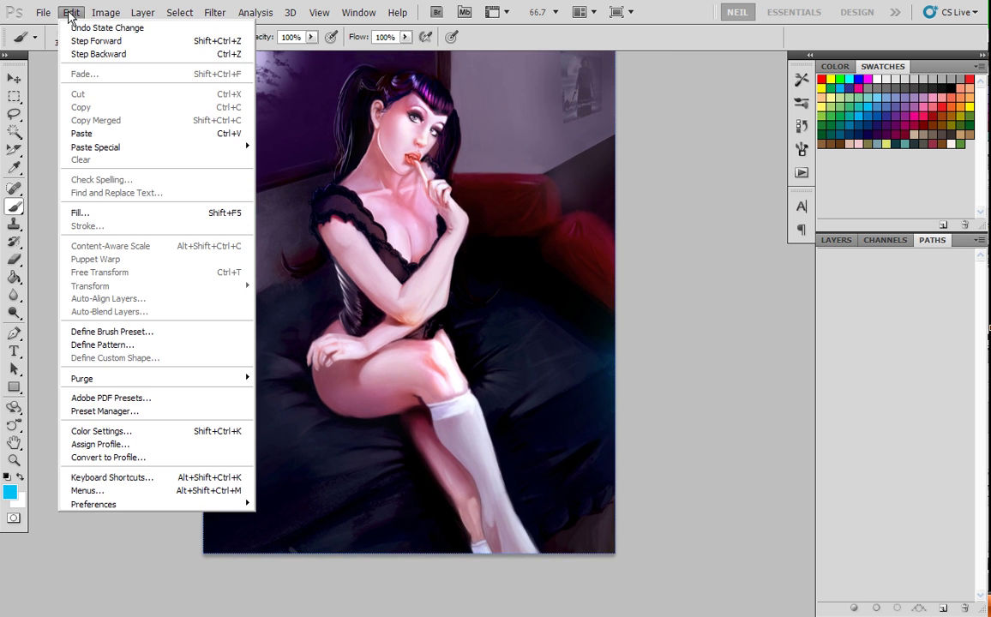
click(124, 478)
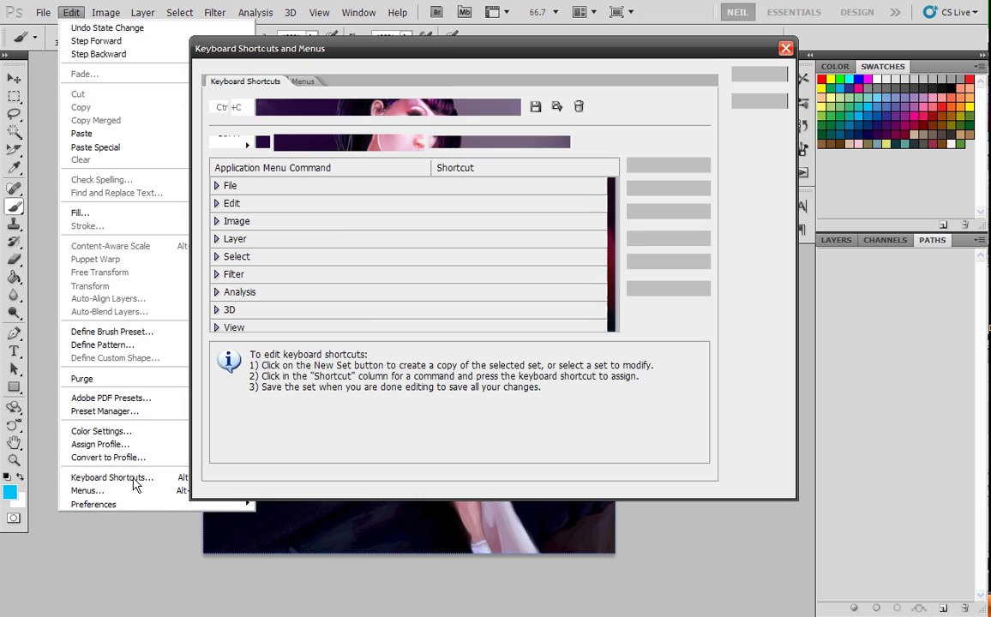
click(219, 203)
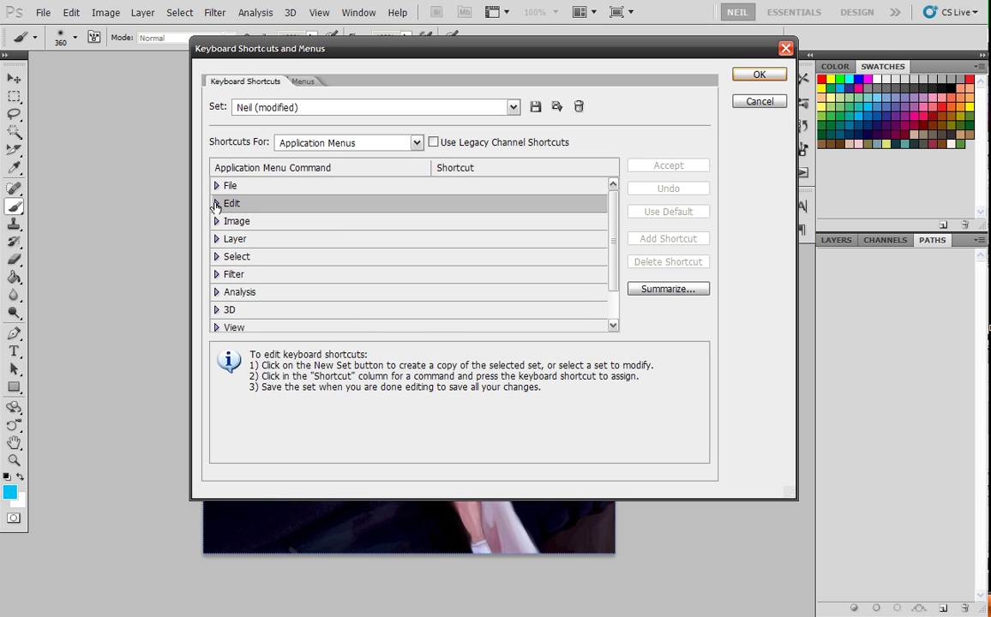
click(217, 204)
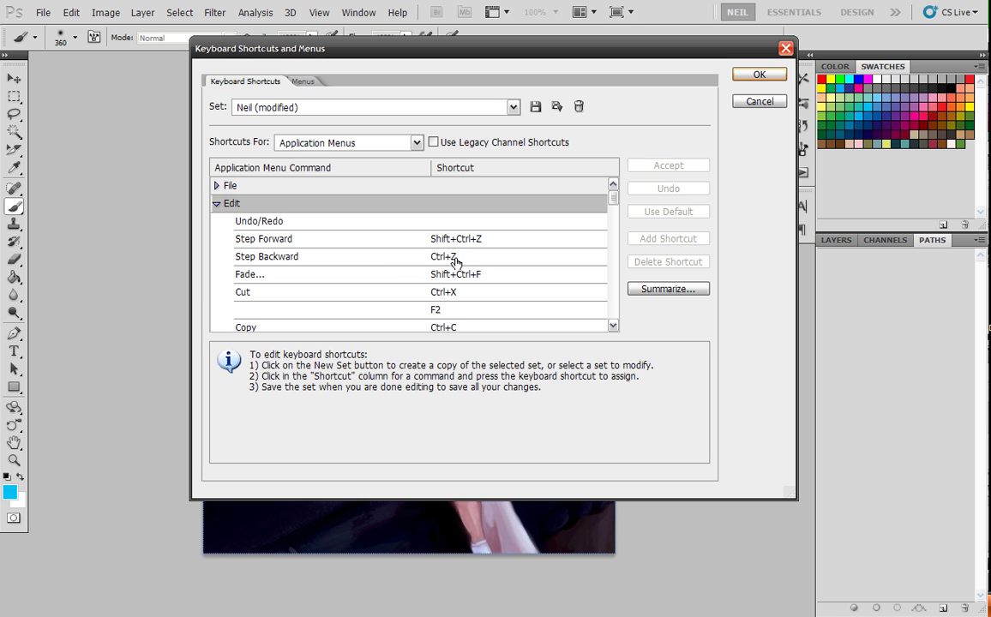
click(758, 77)
mouse_move(506, 232)
mouse_down()
mouse_move(507, 270)
mouse_move(509, 248)
mouse_up()
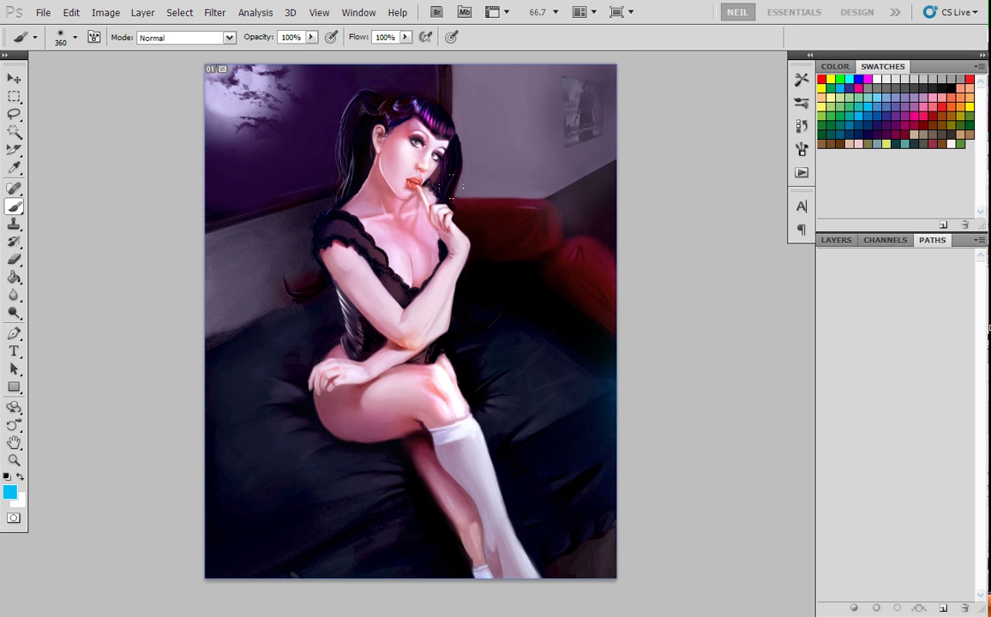